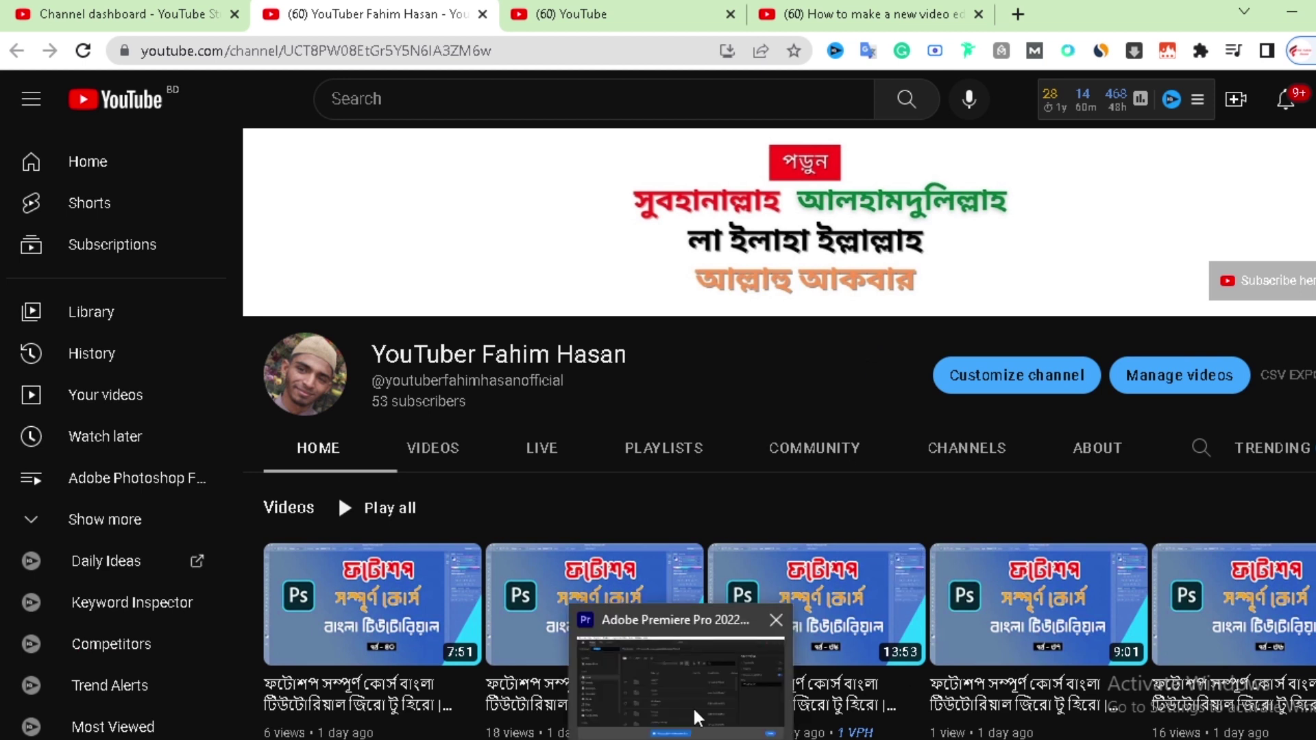
Switch to Adobe Premiere Pro and start a new project from its home screen
left_click(693, 706)
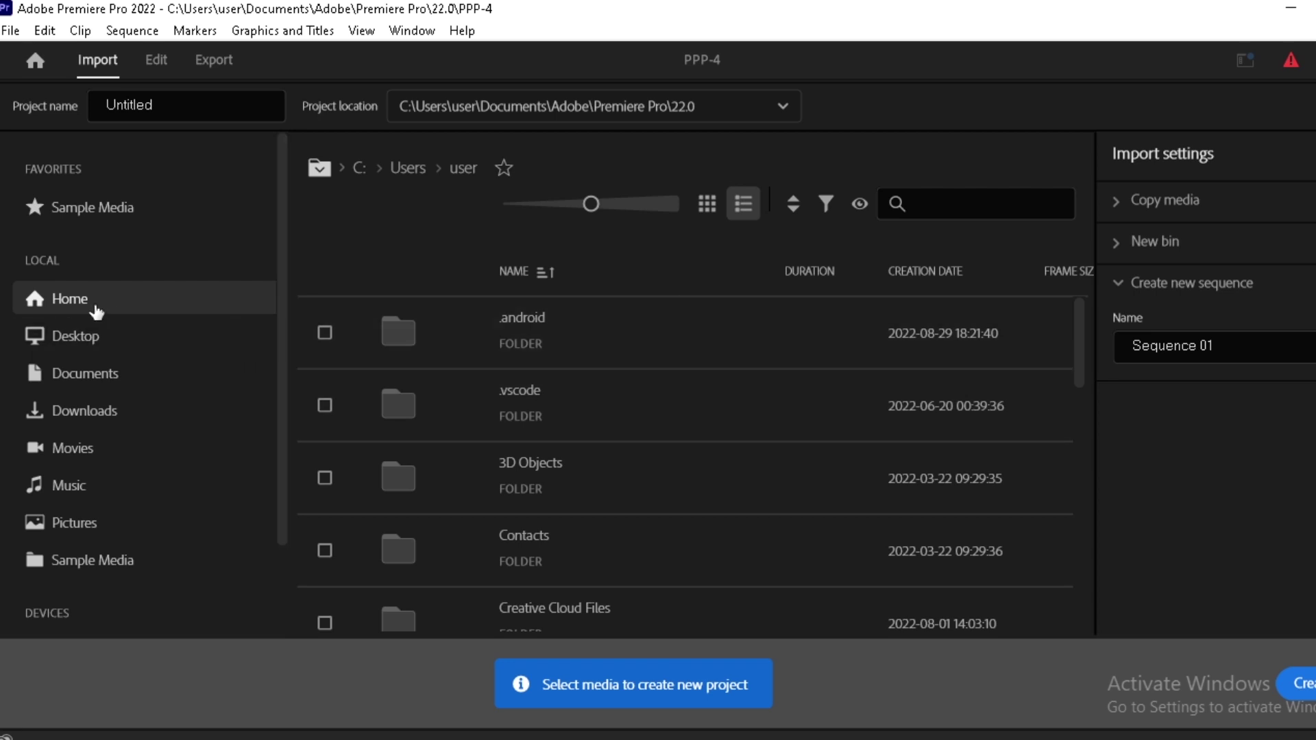
left_click(34, 59)
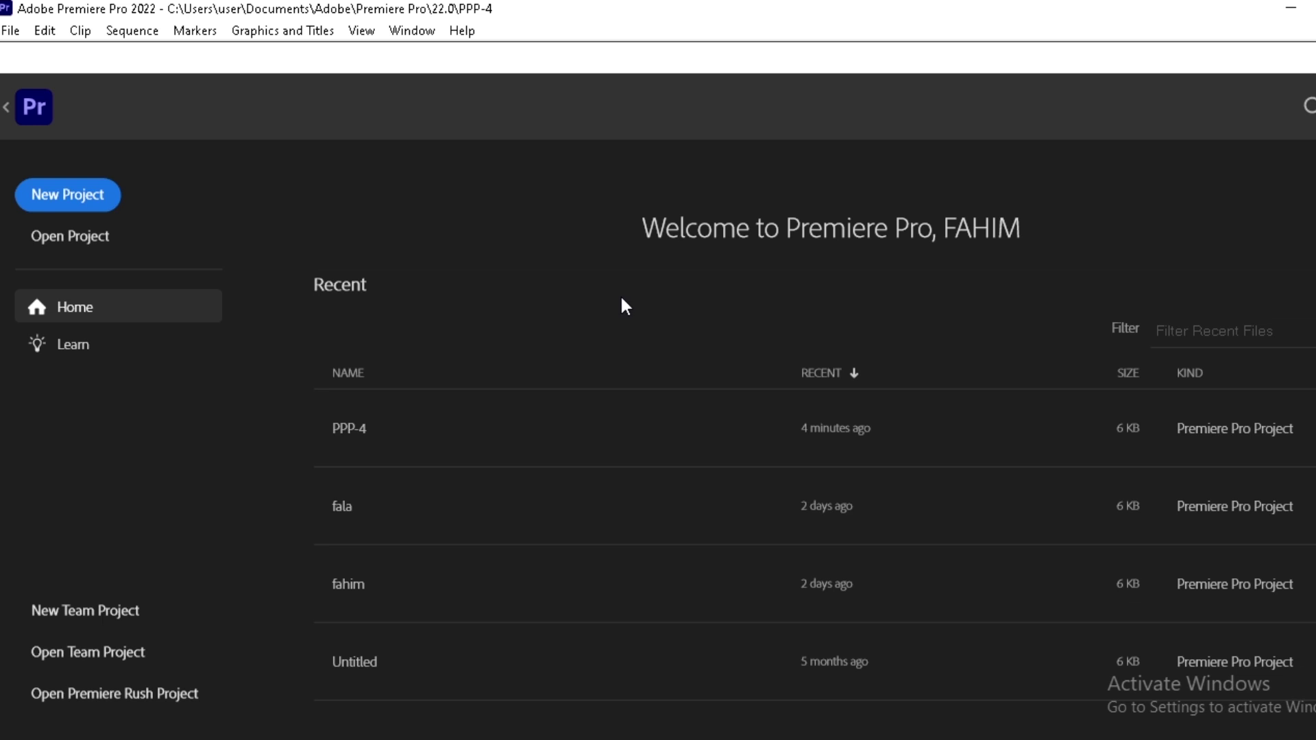
left_click(82, 201)
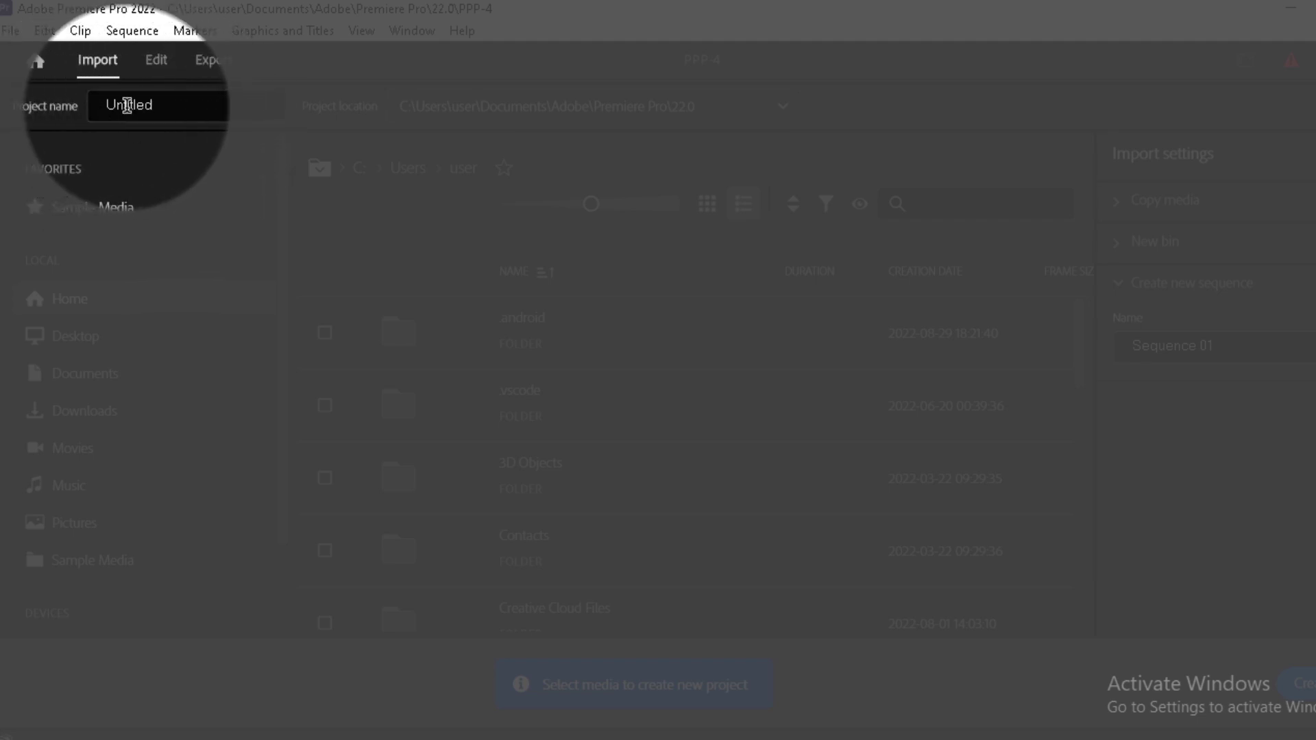
Name the new project PPP-4 and decline to replace the existing project
left_click(94, 110)
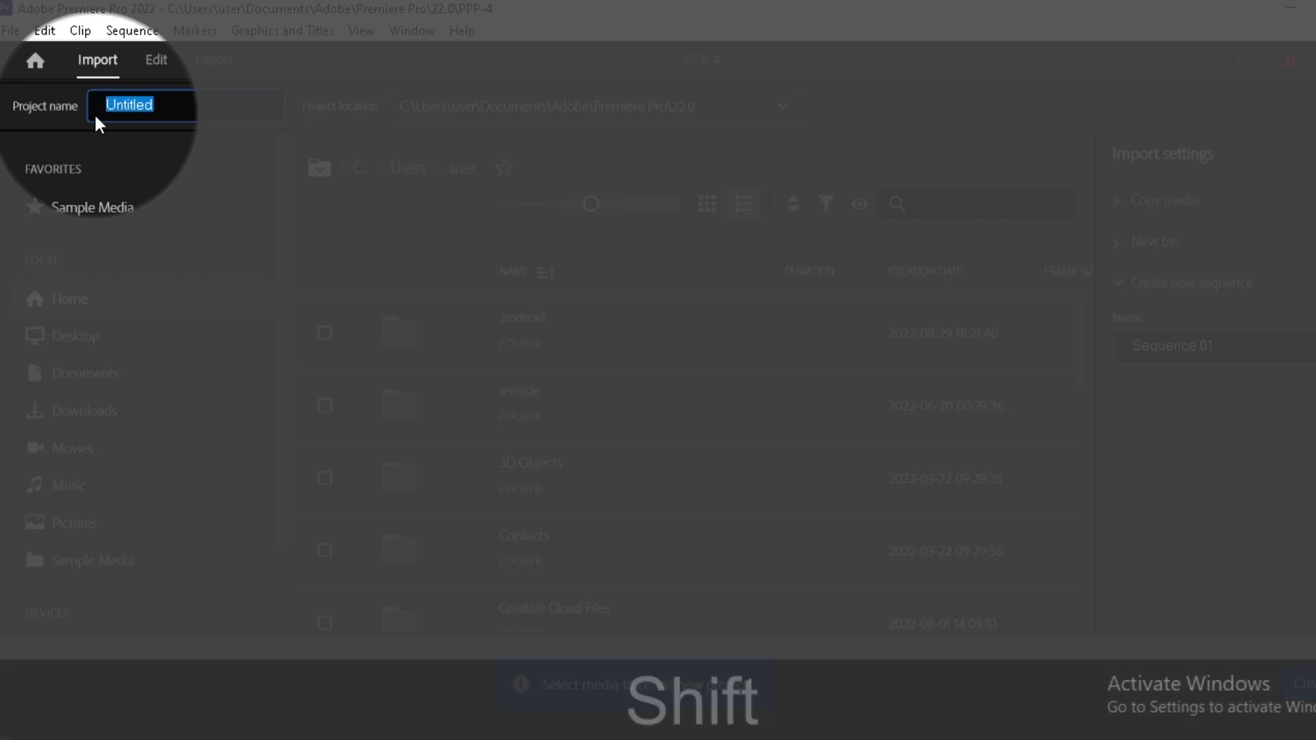
type("PPP")
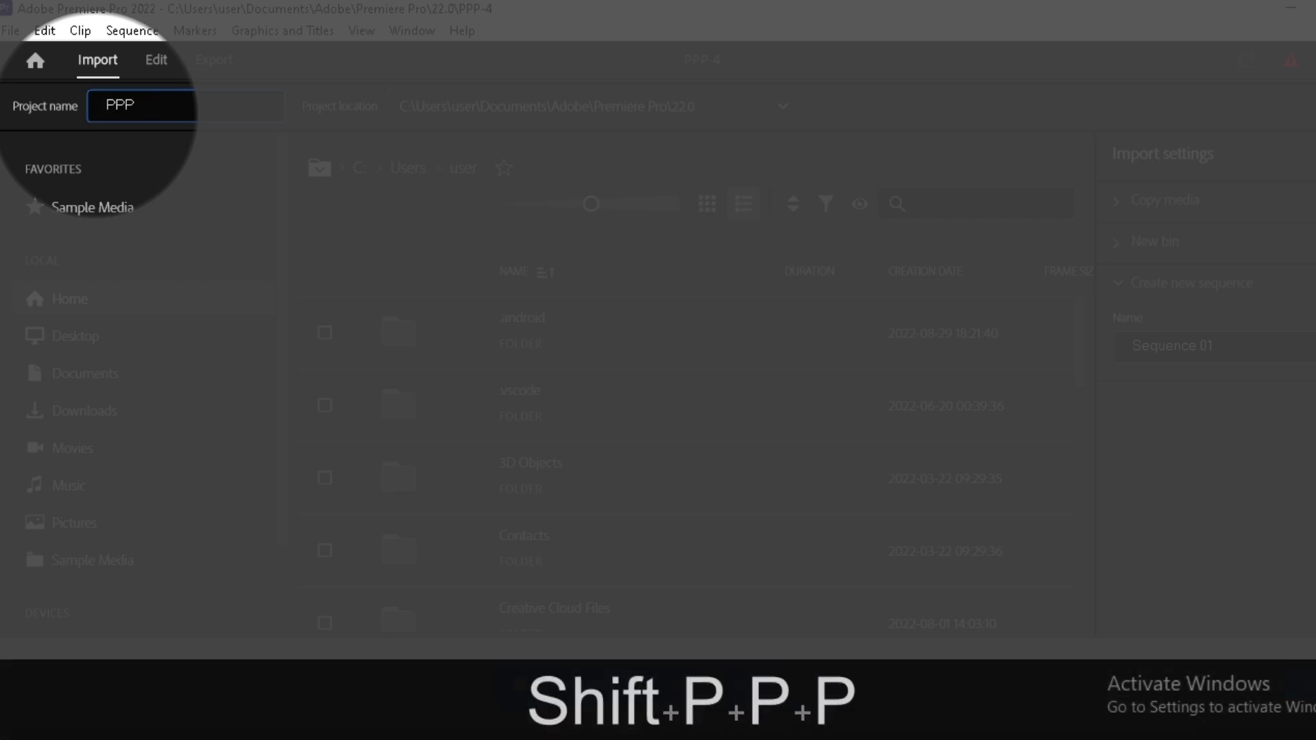
type("-4")
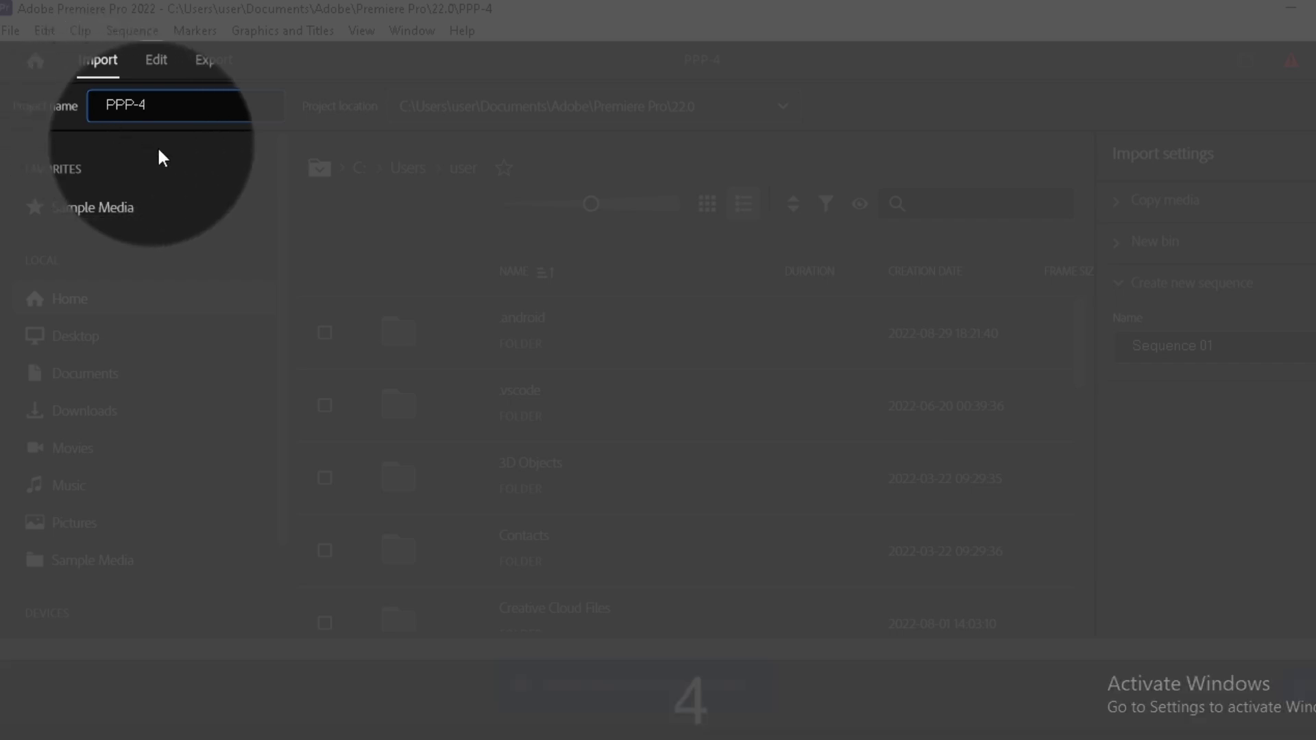
key("Return")
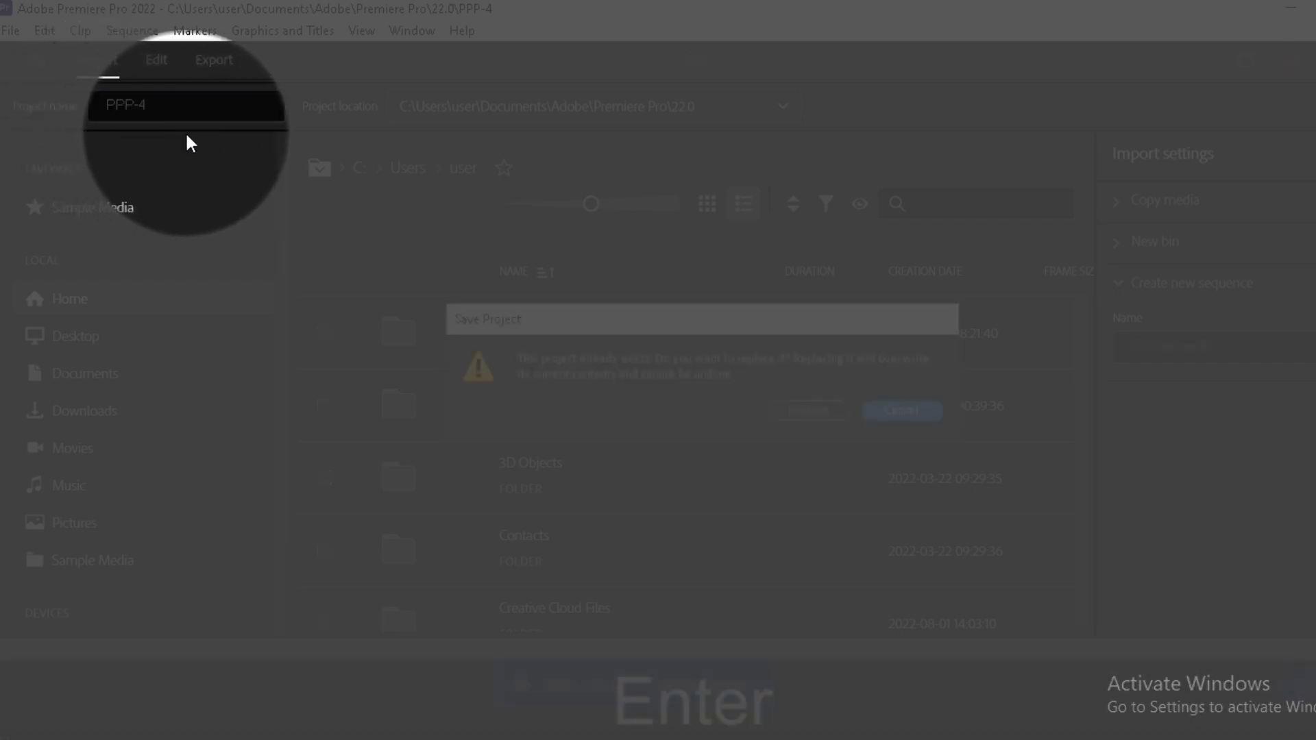
left_click(896, 412)
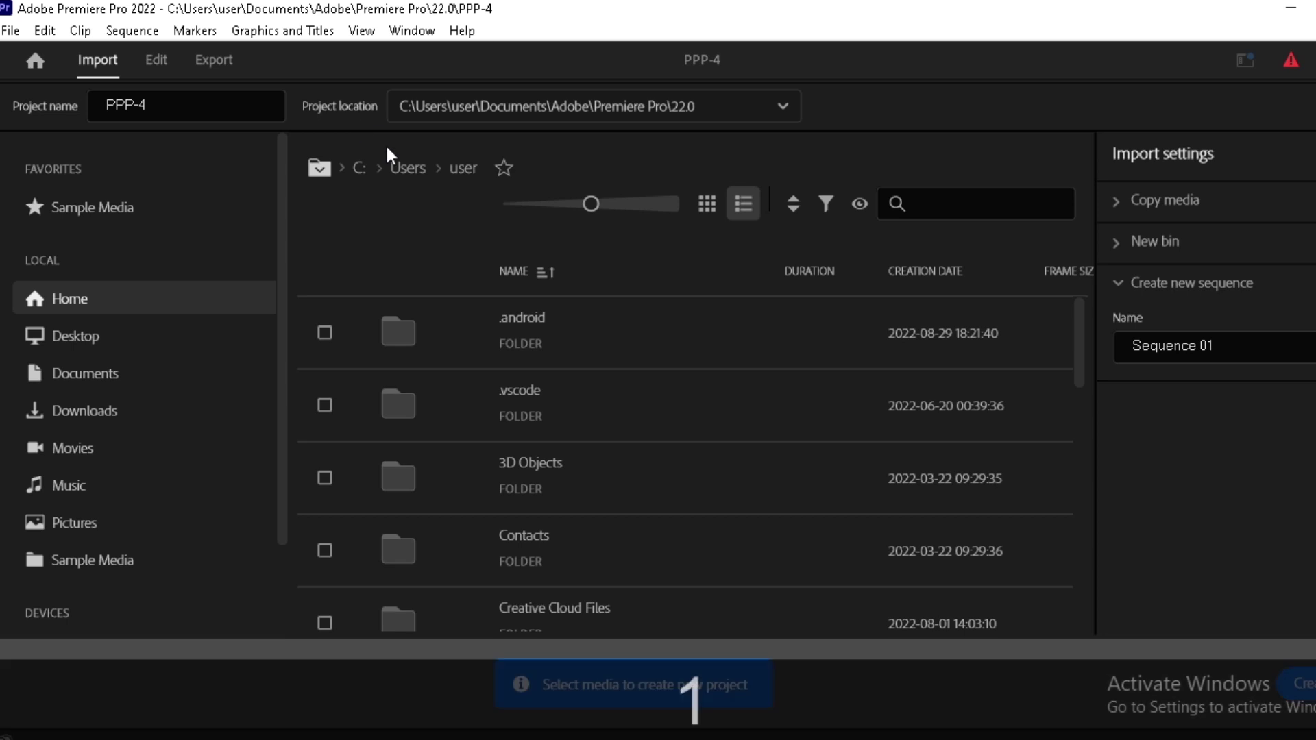
Choose the Desktop folder as the new project's save location
left_click(734, 112)
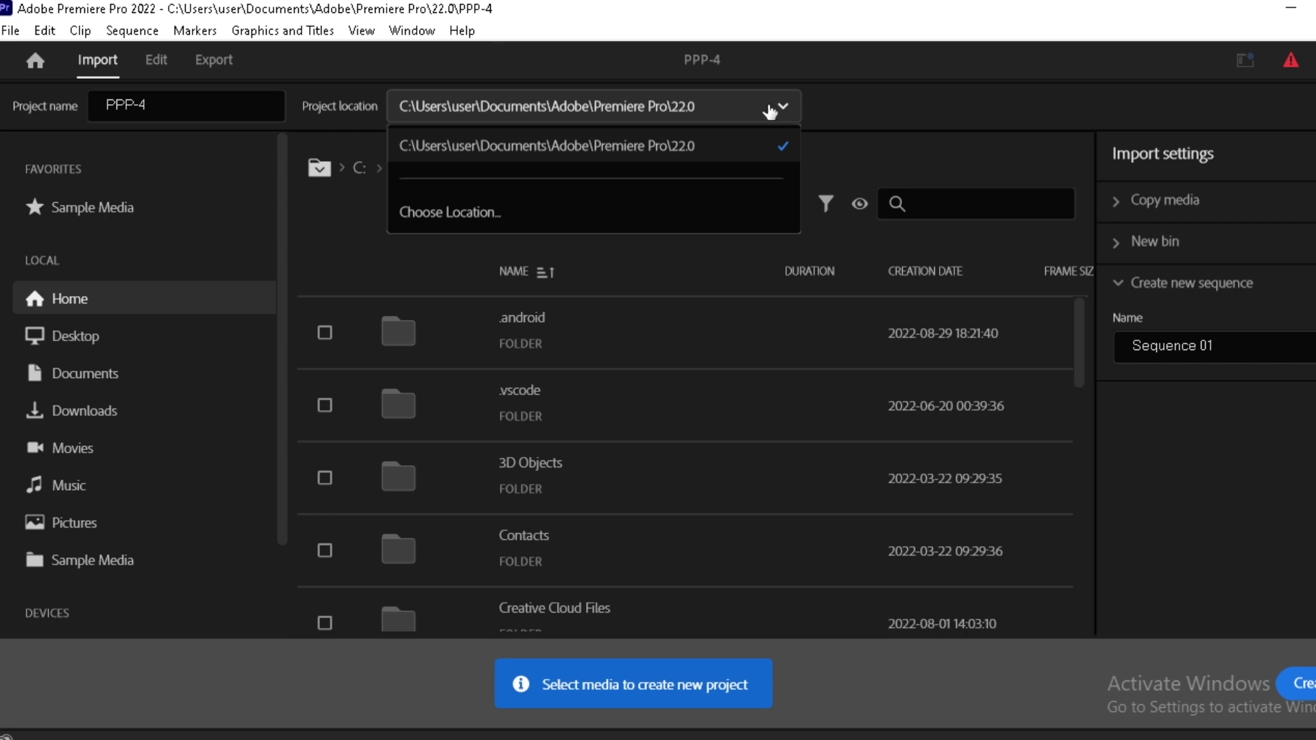
left_click(834, 108)
left_click(785, 105)
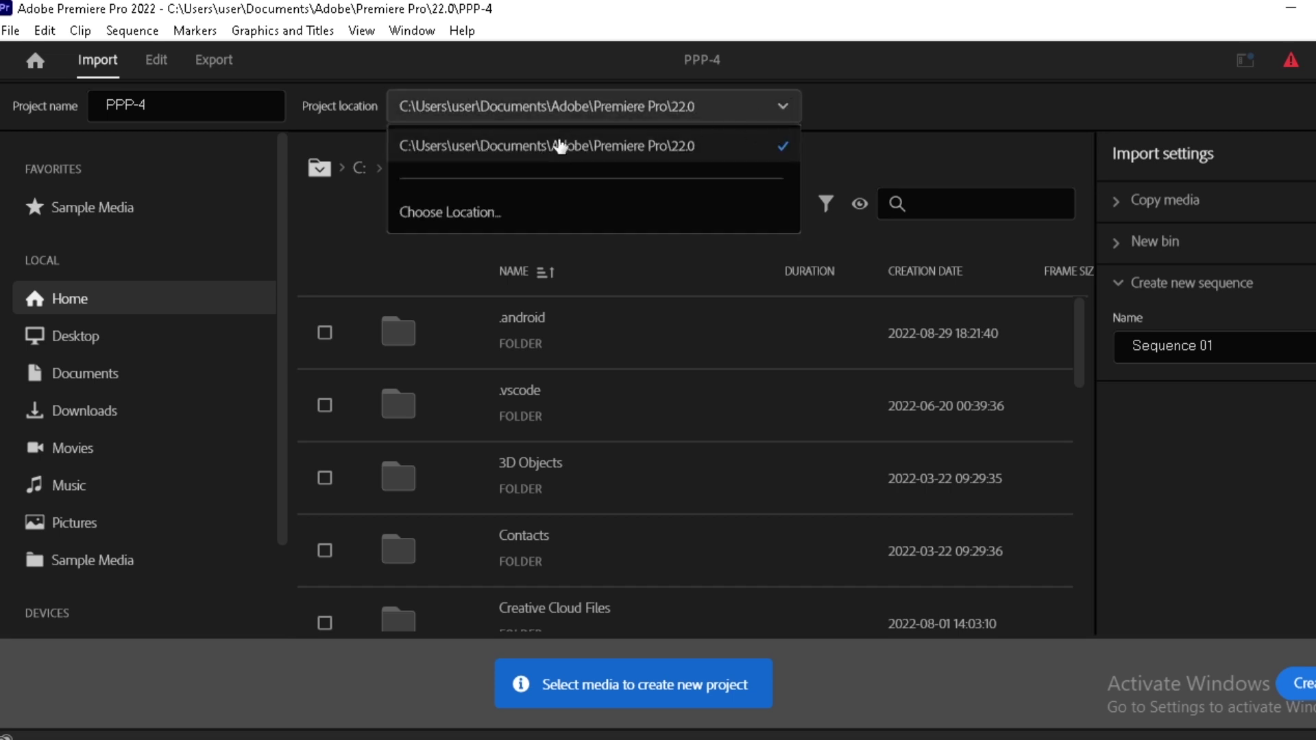
left_click(478, 218)
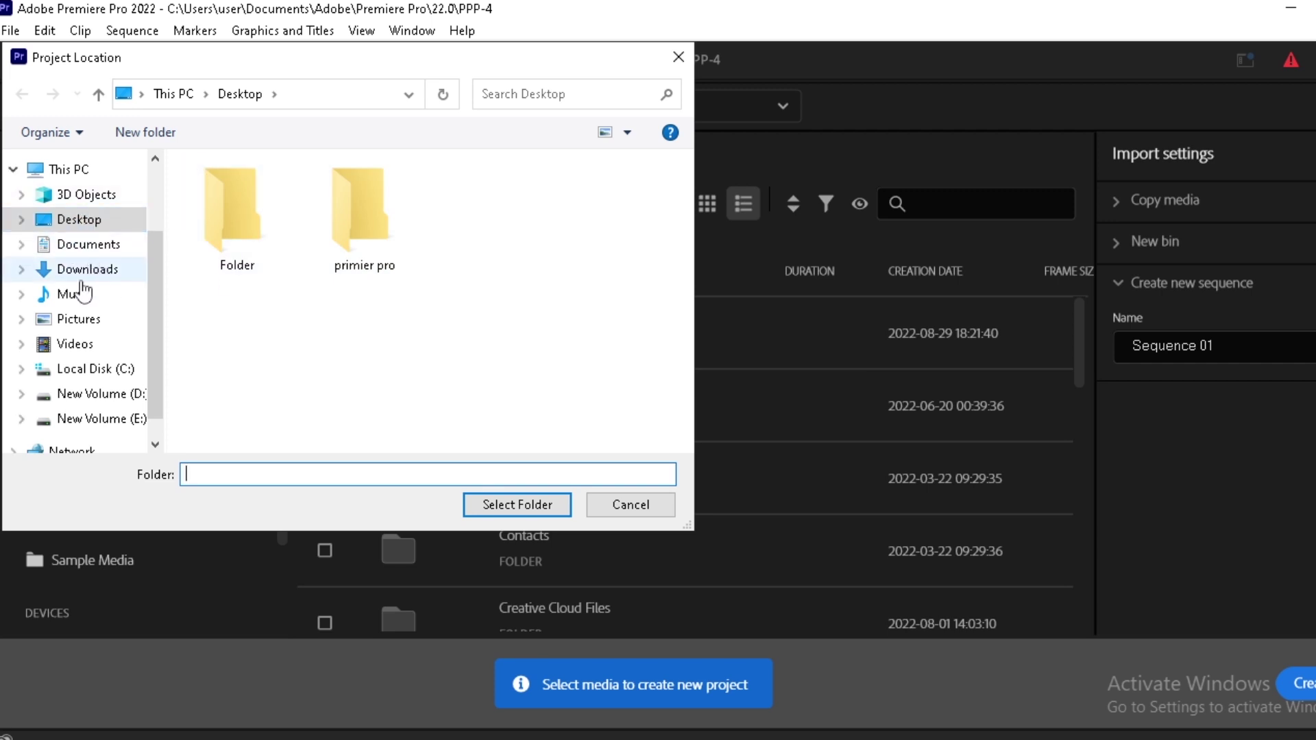
left_click(96, 226)
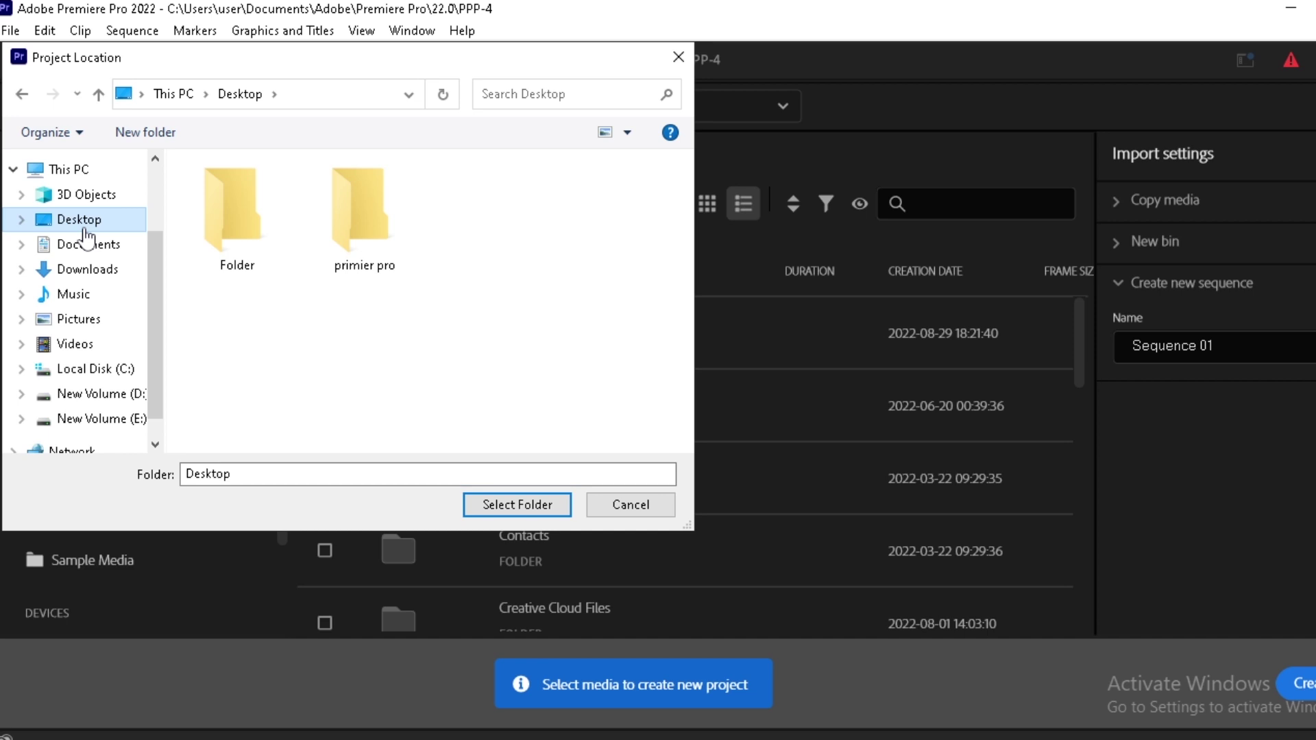
left_click(511, 506)
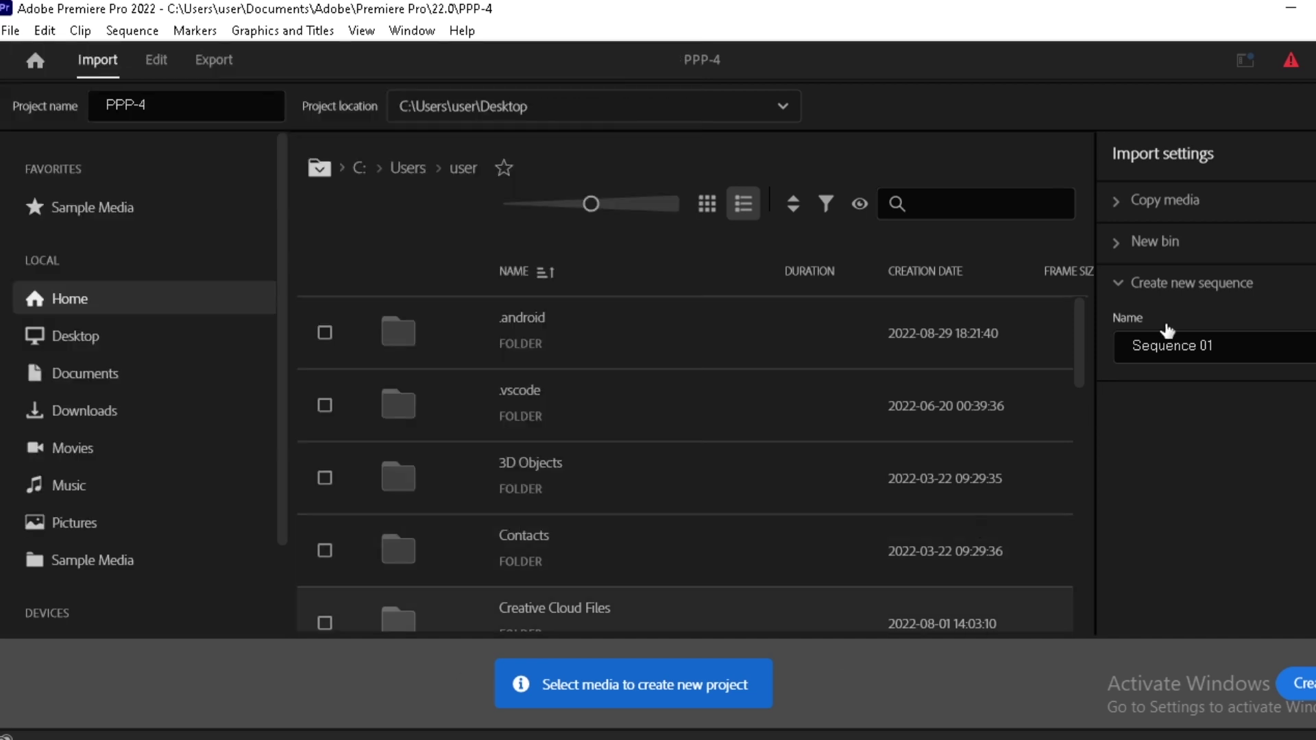
Minimize the open windows to view the desktop, refresh it, and return to Premiere Pro
left_click(1289, 6)
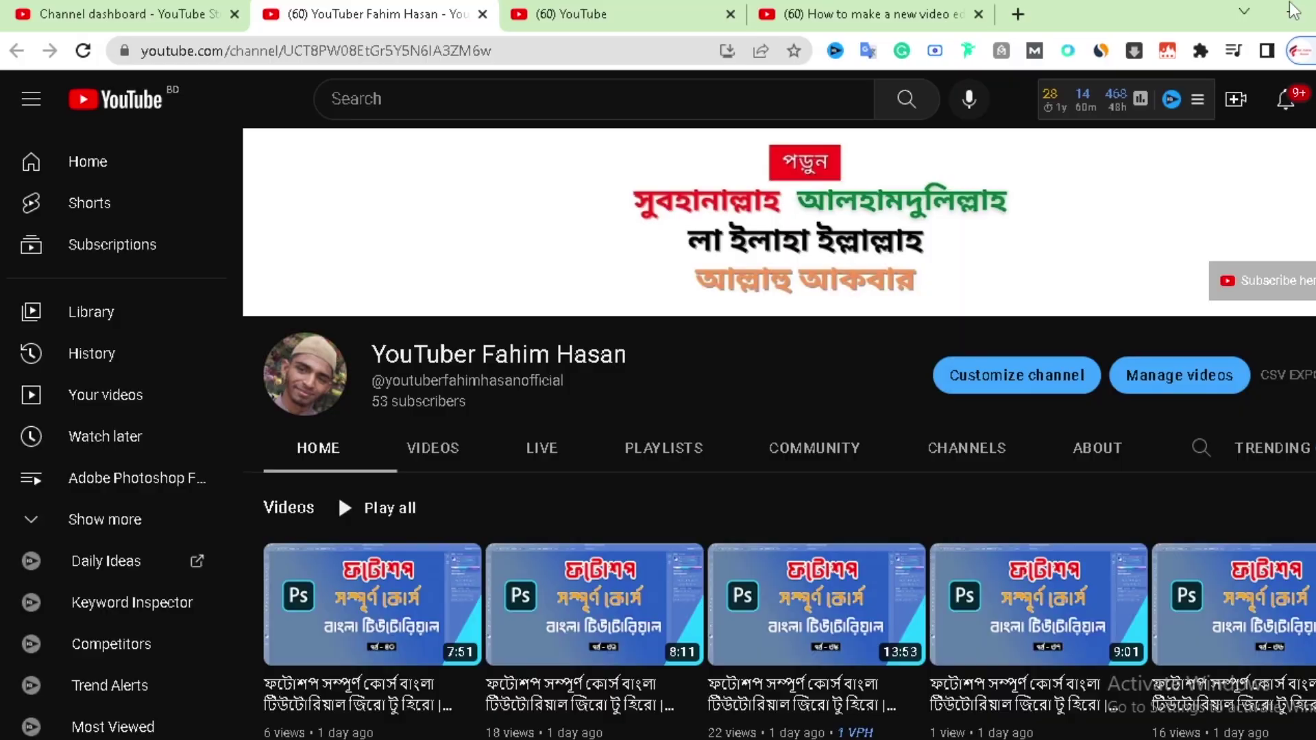
left_click(1288, 8)
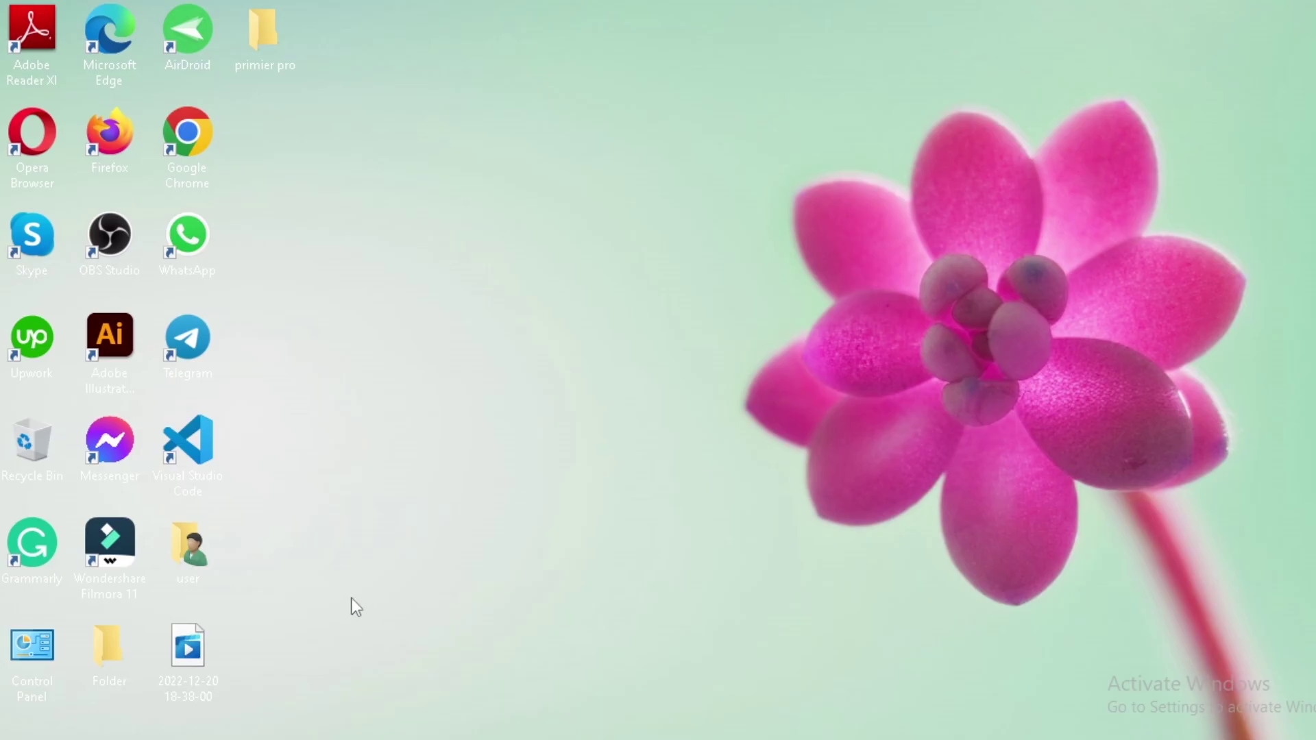
right_click(584, 229)
left_click(623, 288)
right_click(588, 203)
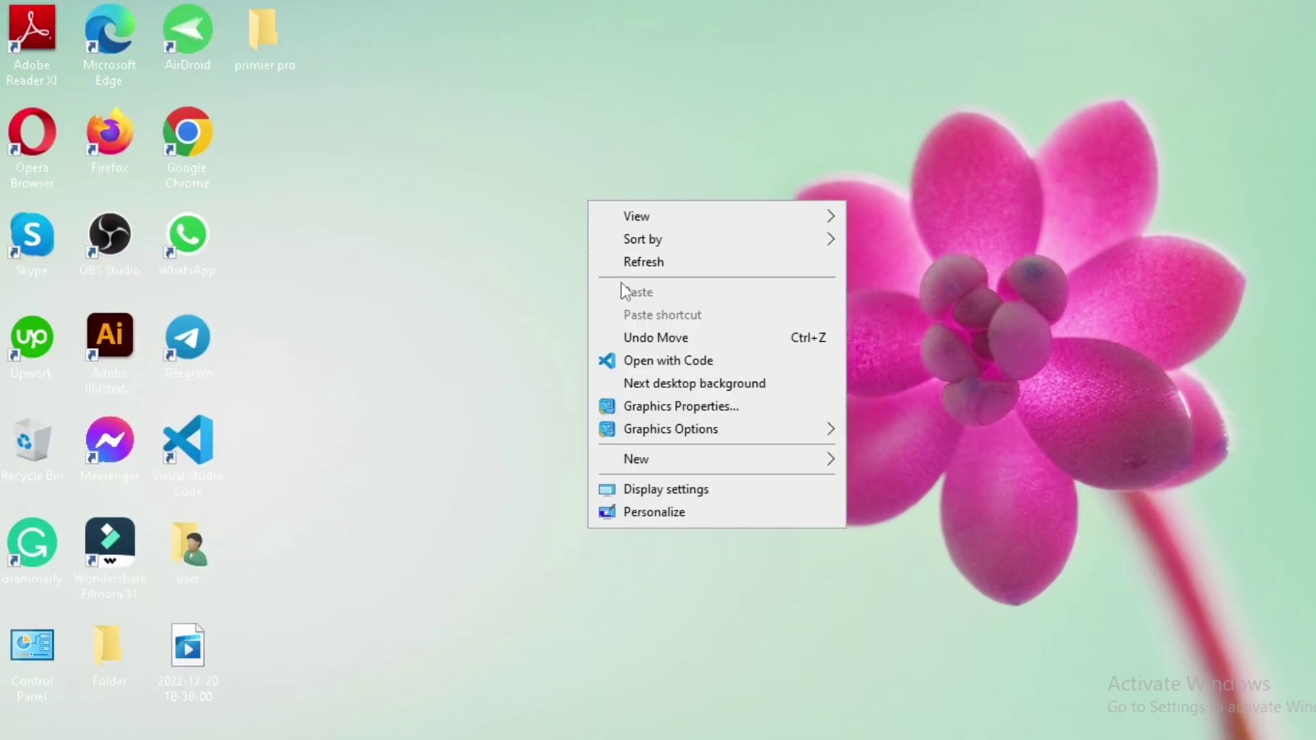
left_click(628, 263)
right_click(610, 250)
left_click(646, 313)
right_click(603, 271)
left_click(614, 333)
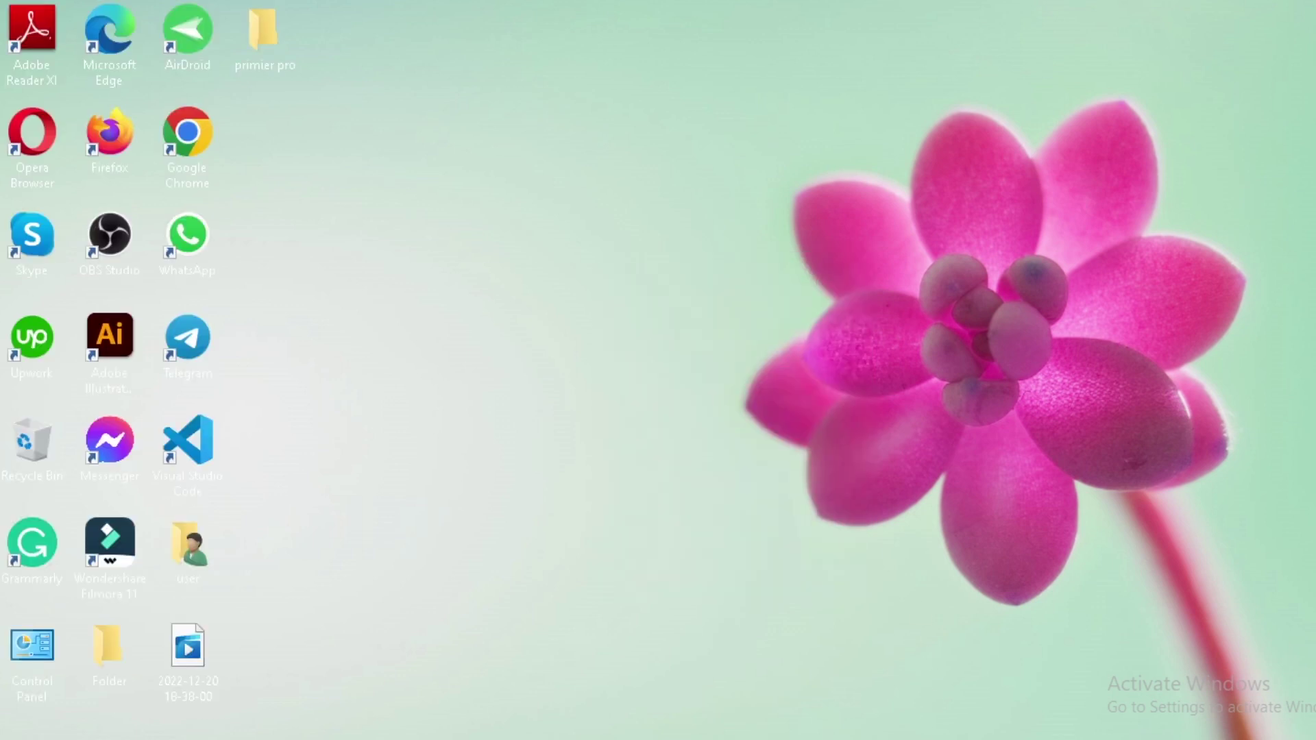
mouse_move(682, 736)
left_click(731, 633)
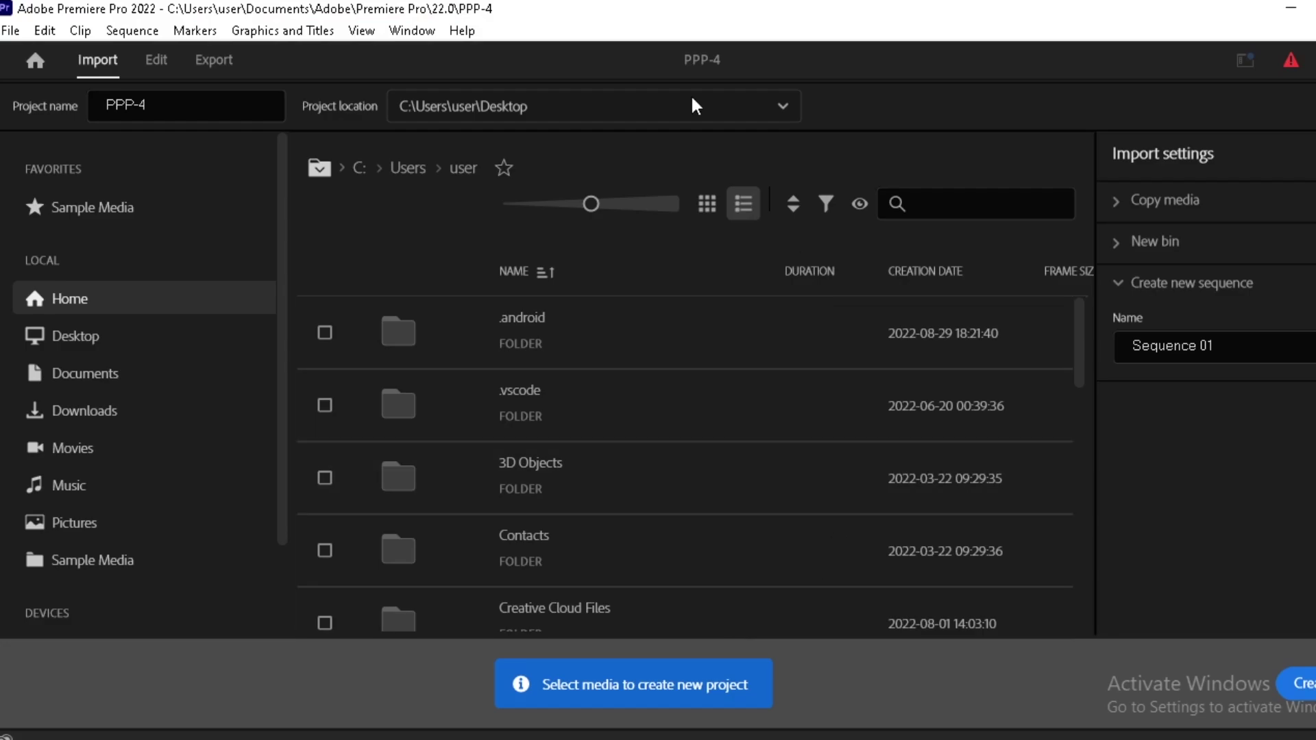
Review the available project locations and keep the Desktop path selected
left_click(631, 109)
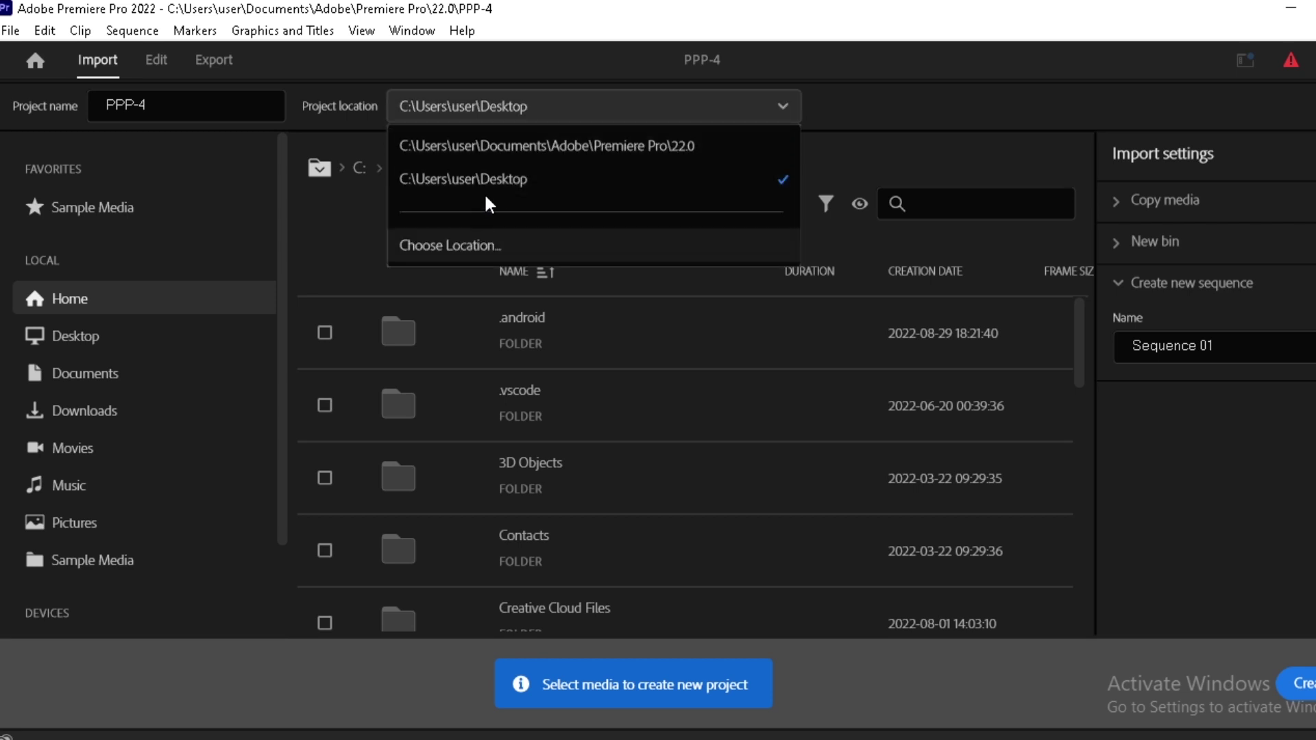
left_click(502, 182)
left_click(725, 110)
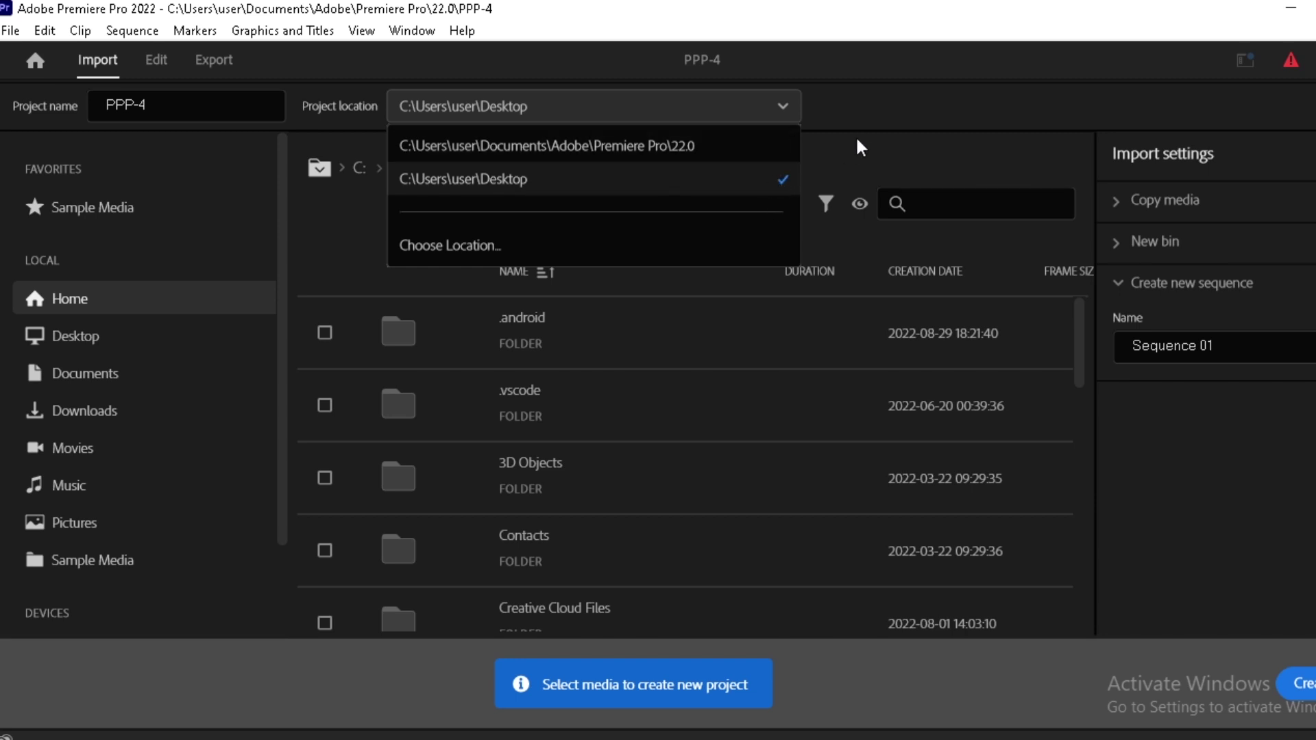
left_click(890, 106)
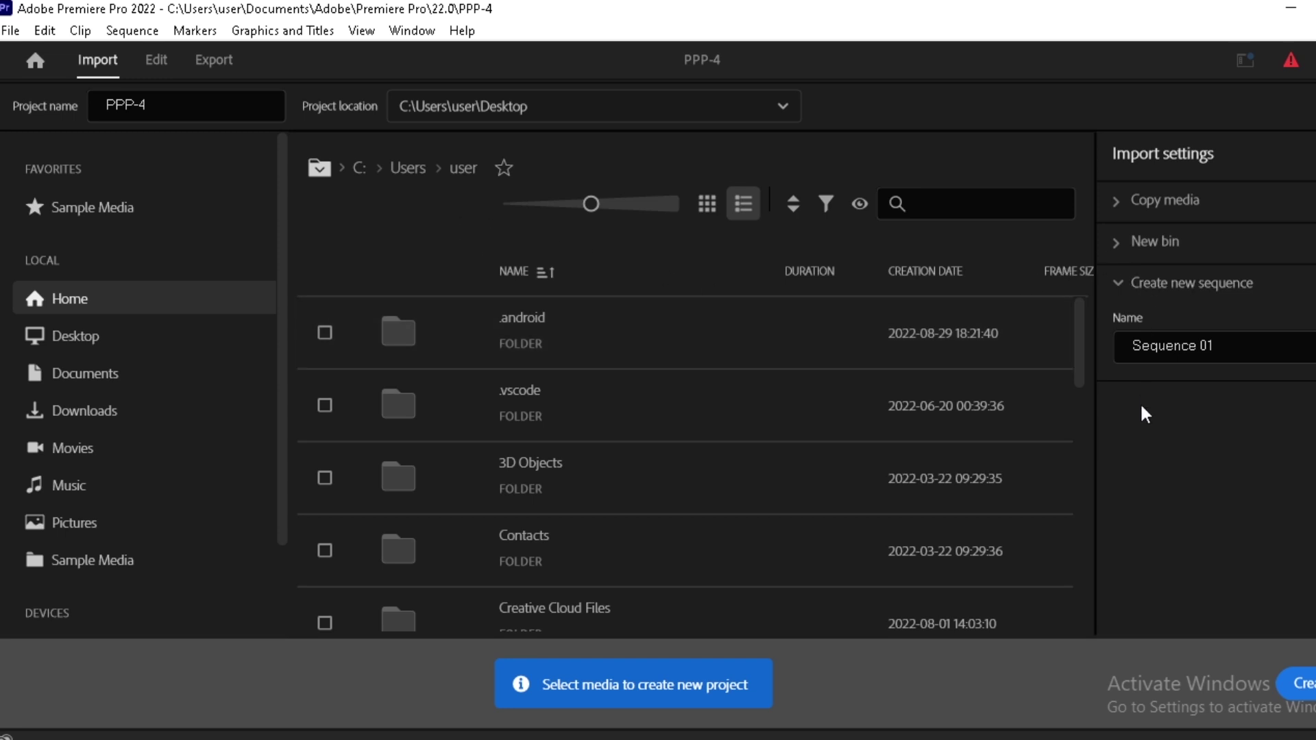
Open the Sample Media favorite and display its footage as a thumbnail grid
scroll(1015, 432, "down", 10)
scroll(877, 453, "up", 10)
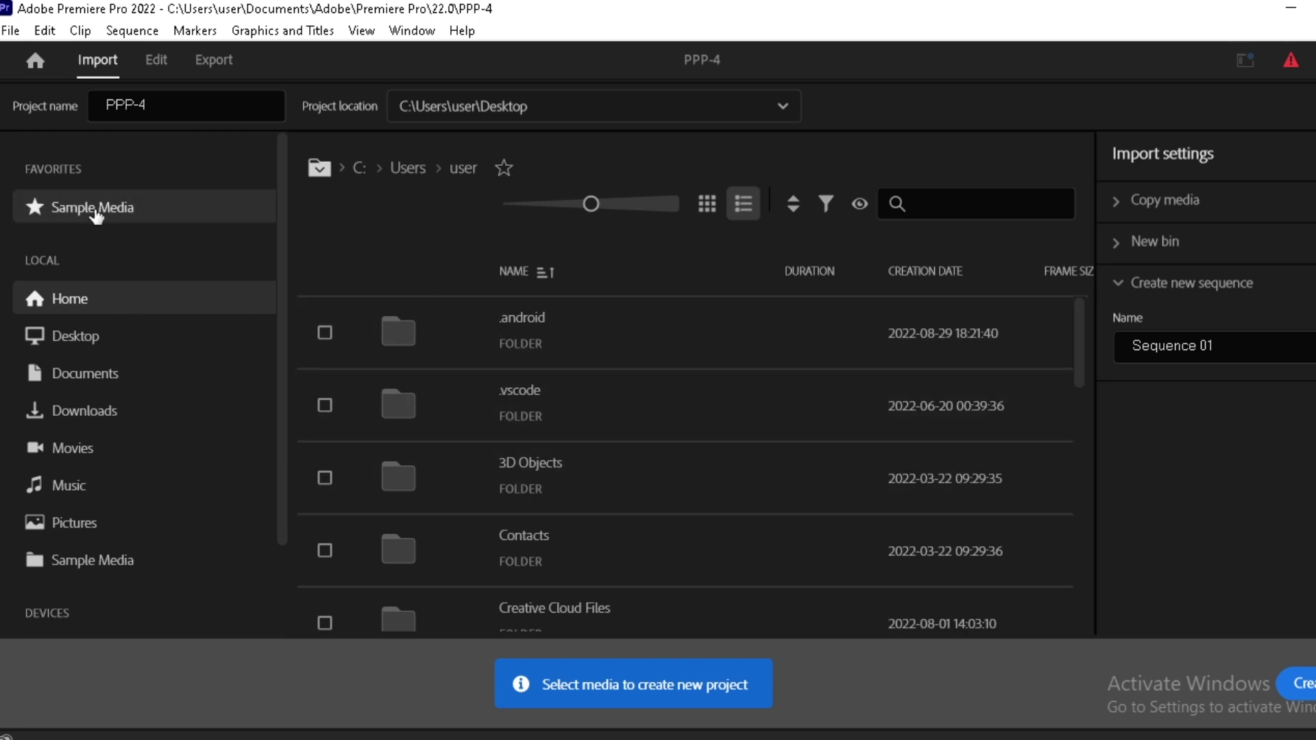
left_click(38, 214)
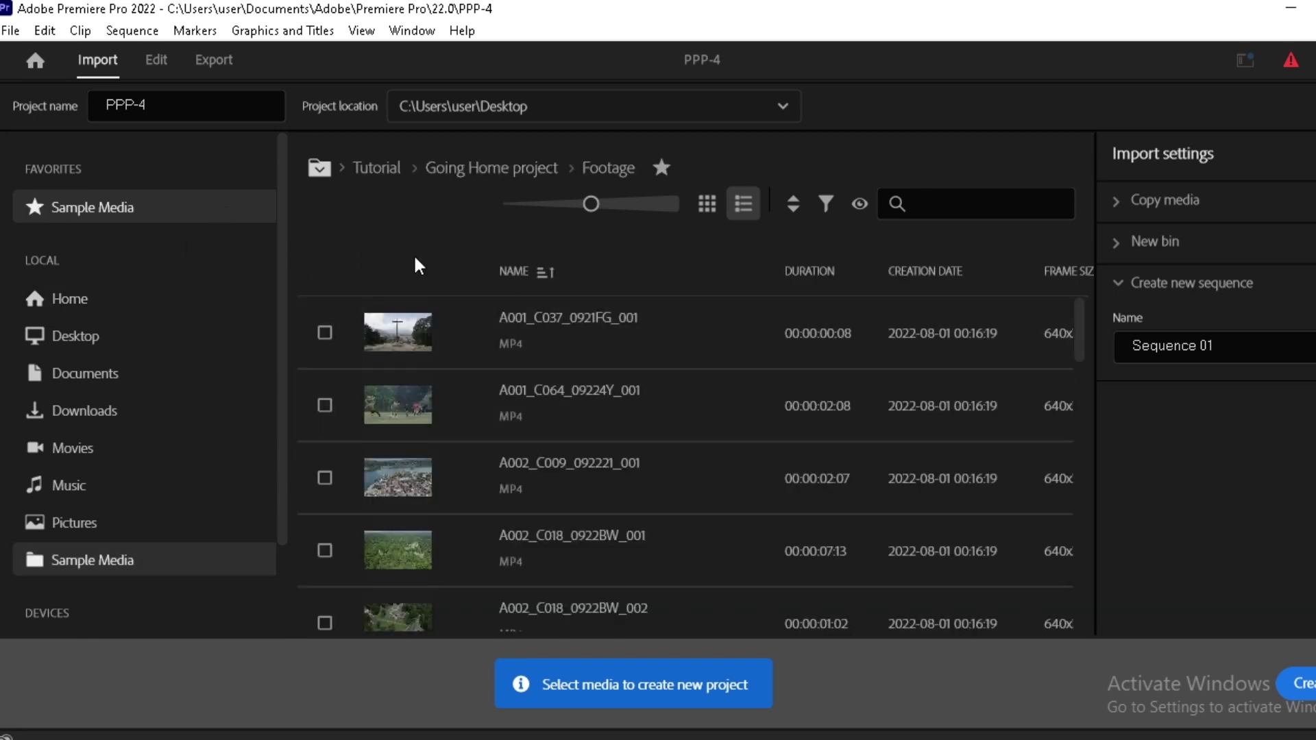
left_click(707, 206)
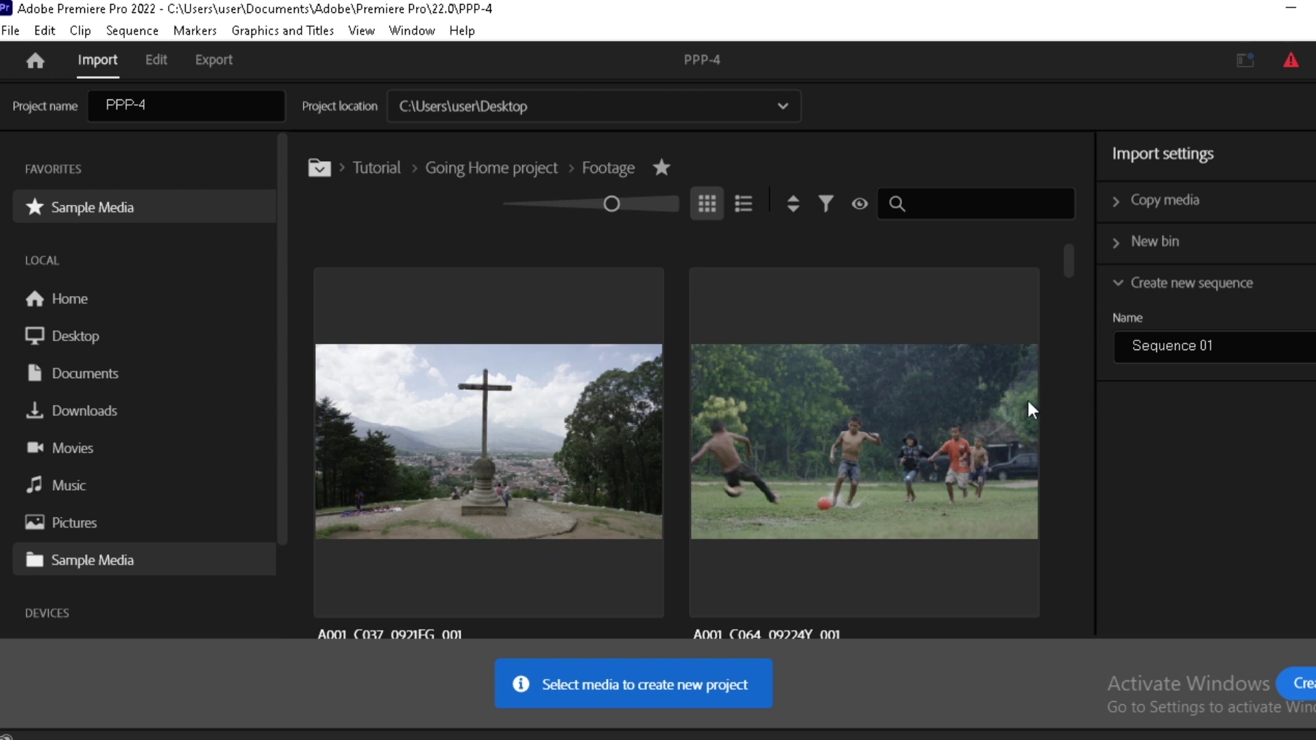
Look through the sample footage thumbnails from the first clip to the last and back
scroll(1027, 410, "down", 10)
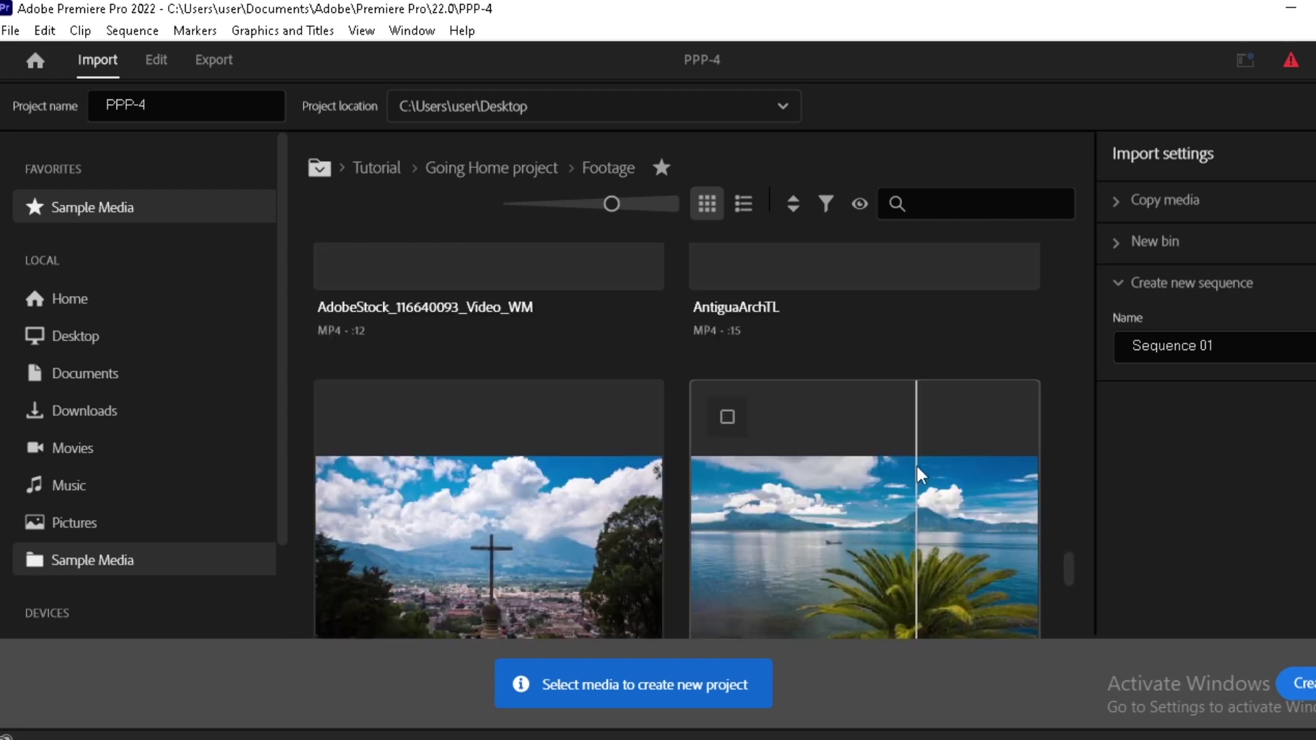
scroll(920, 462, "down", 5)
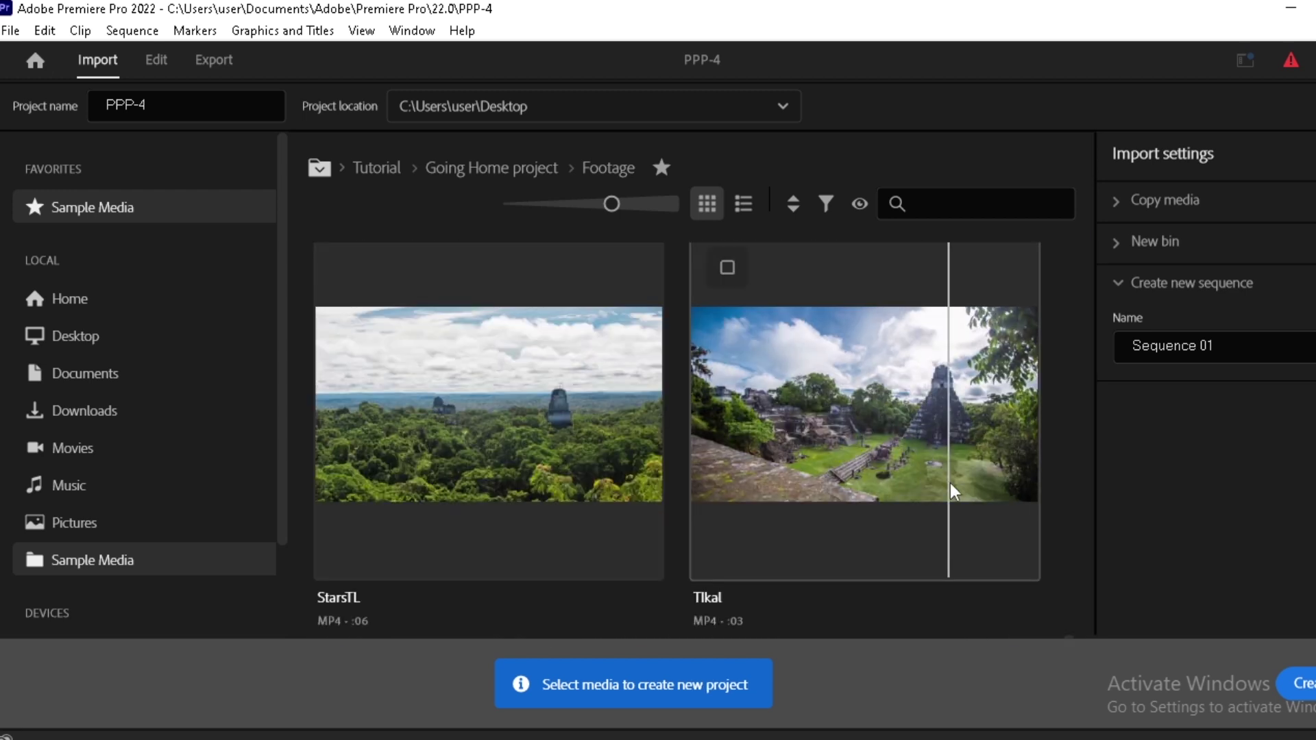
scroll(1015, 536, "up", 15)
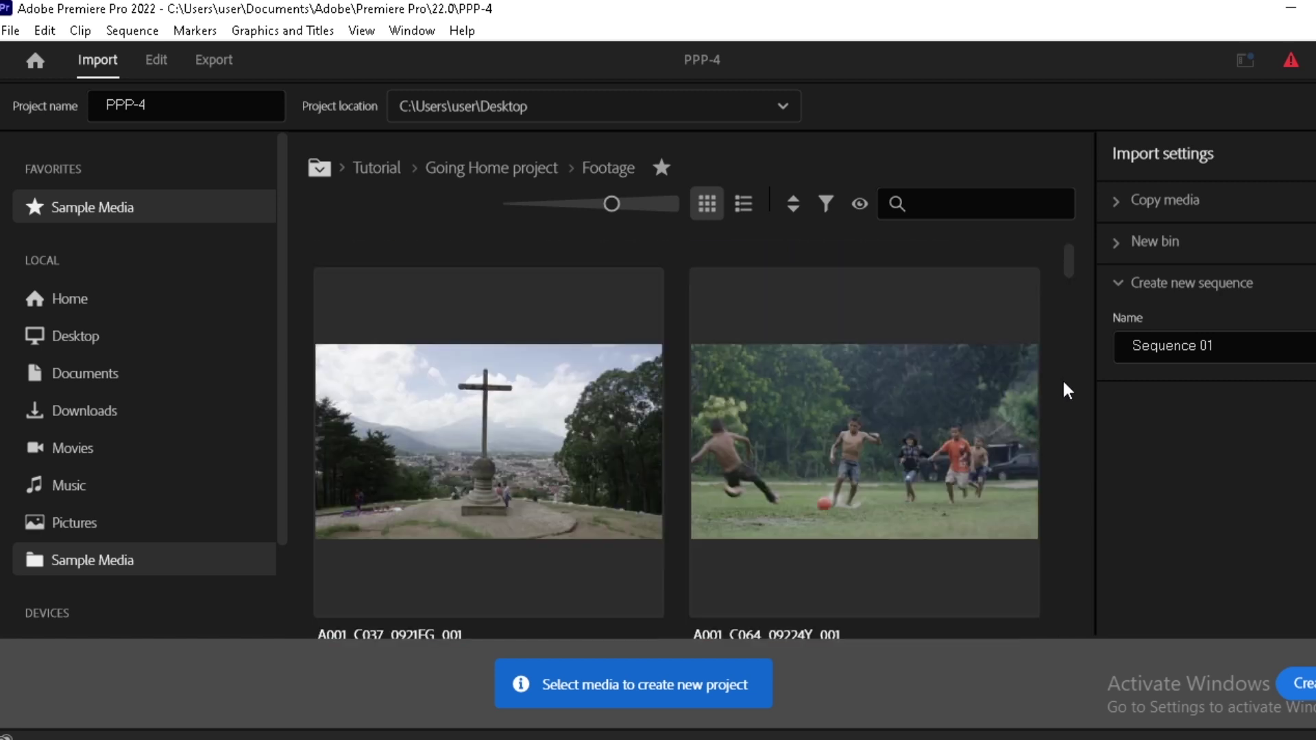
scroll(1056, 387, "down", 3)
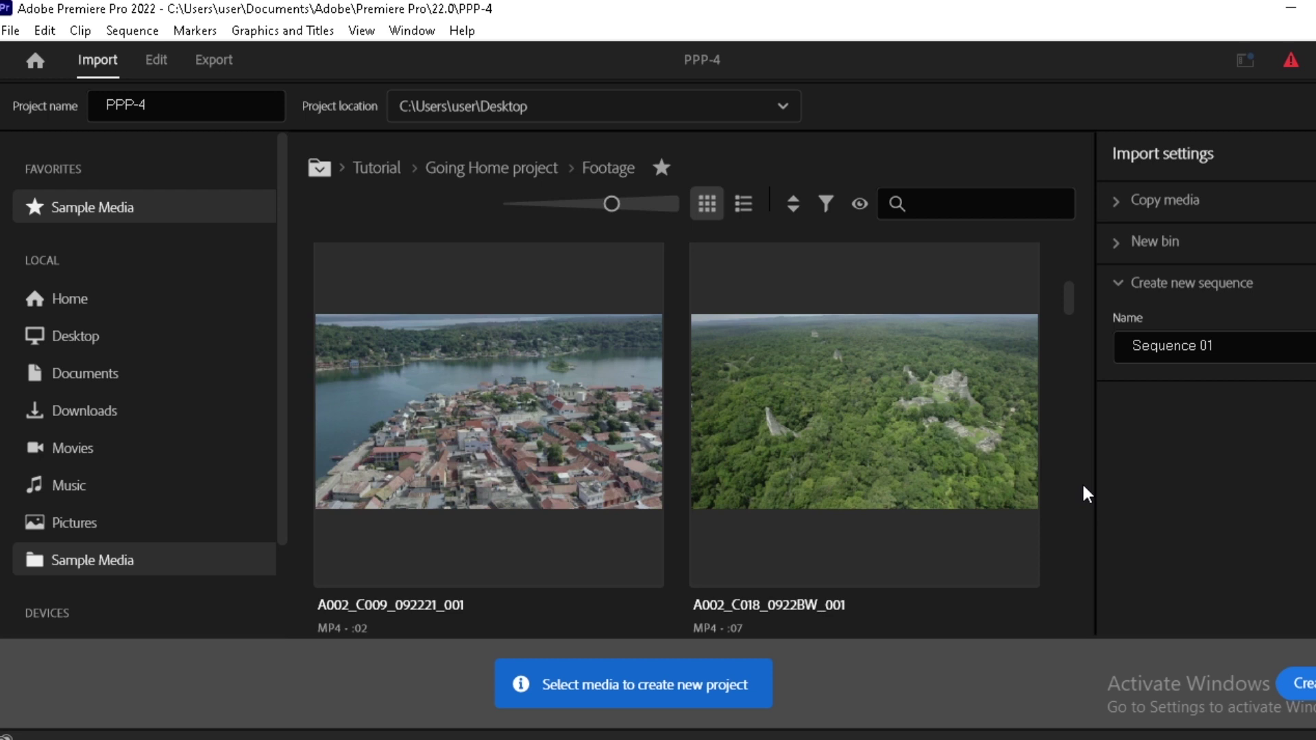
scroll(1073, 505, "down", 3)
scroll(1073, 542, "down", 3)
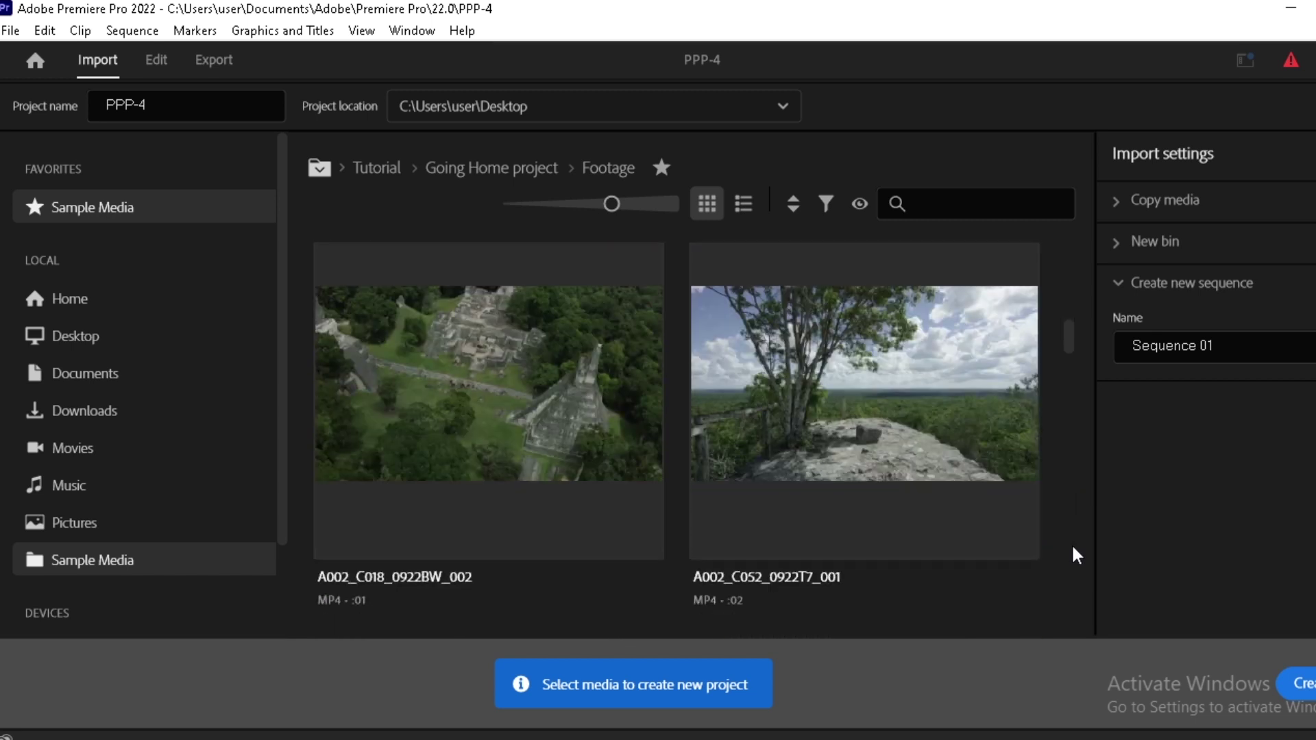
scroll(935, 566, "down", 10)
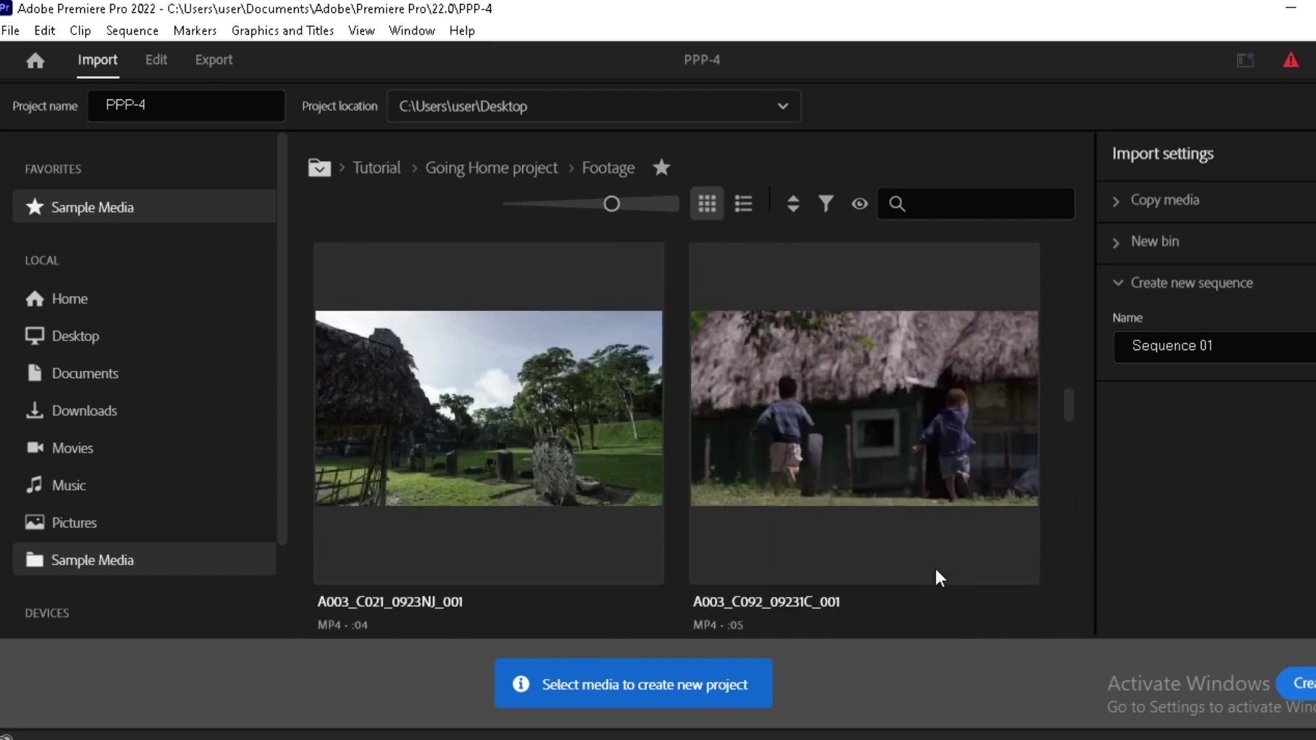
scroll(1031, 539, "up", 15)
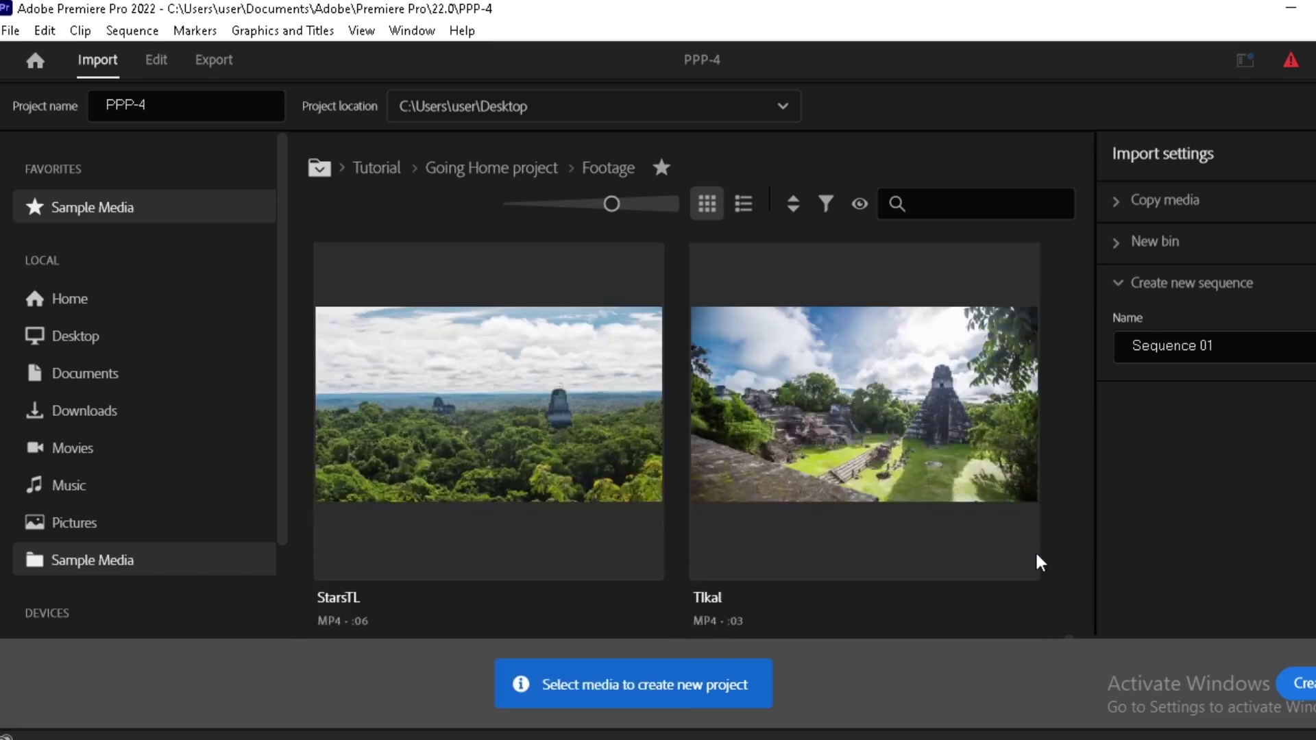
scroll(1052, 503, "up", 2)
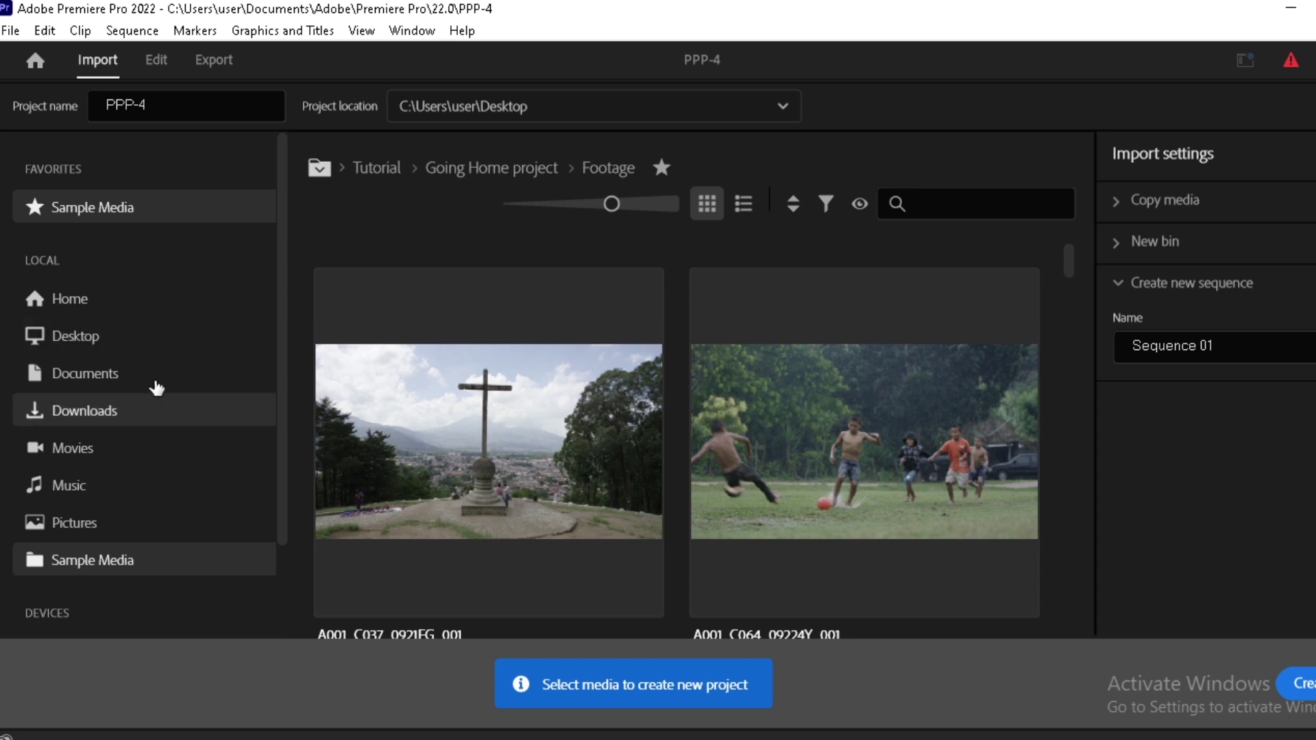
Browse the folders in the local Home location and open the Desktop folder's media
left_click(76, 303)
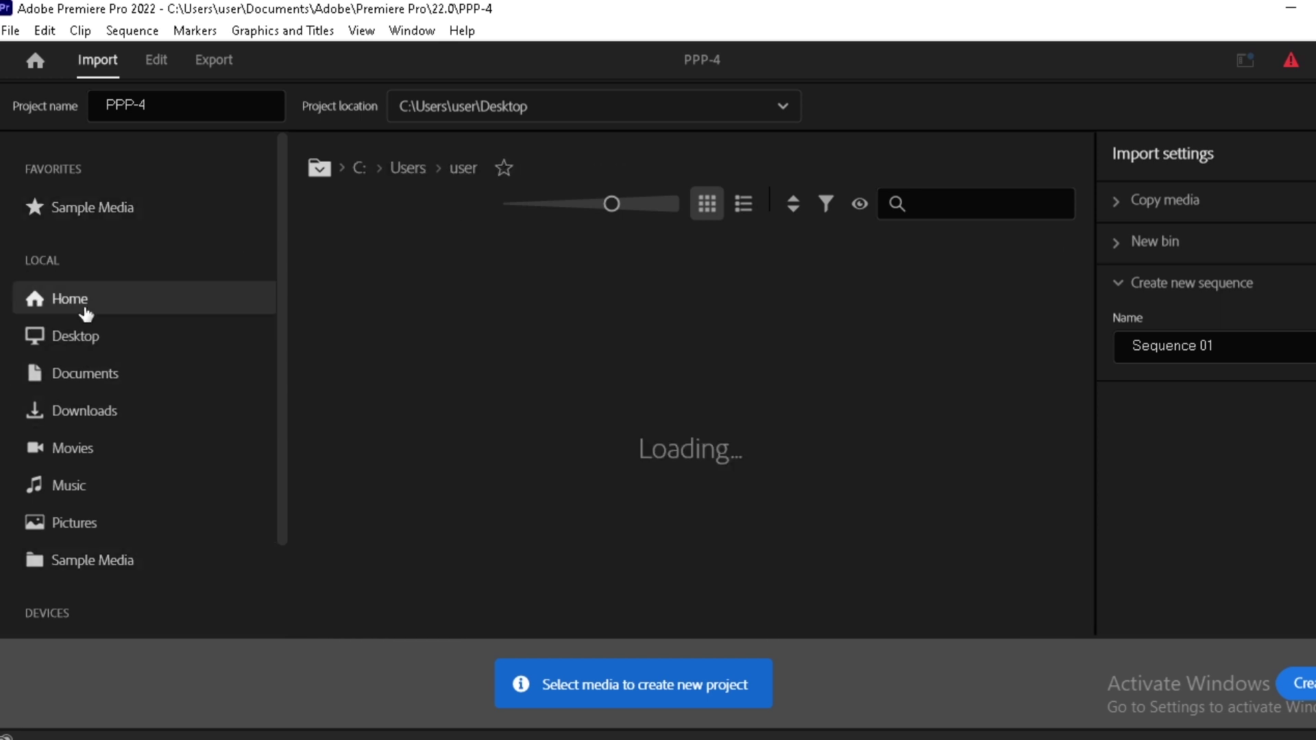
scroll(903, 364, "down", 5)
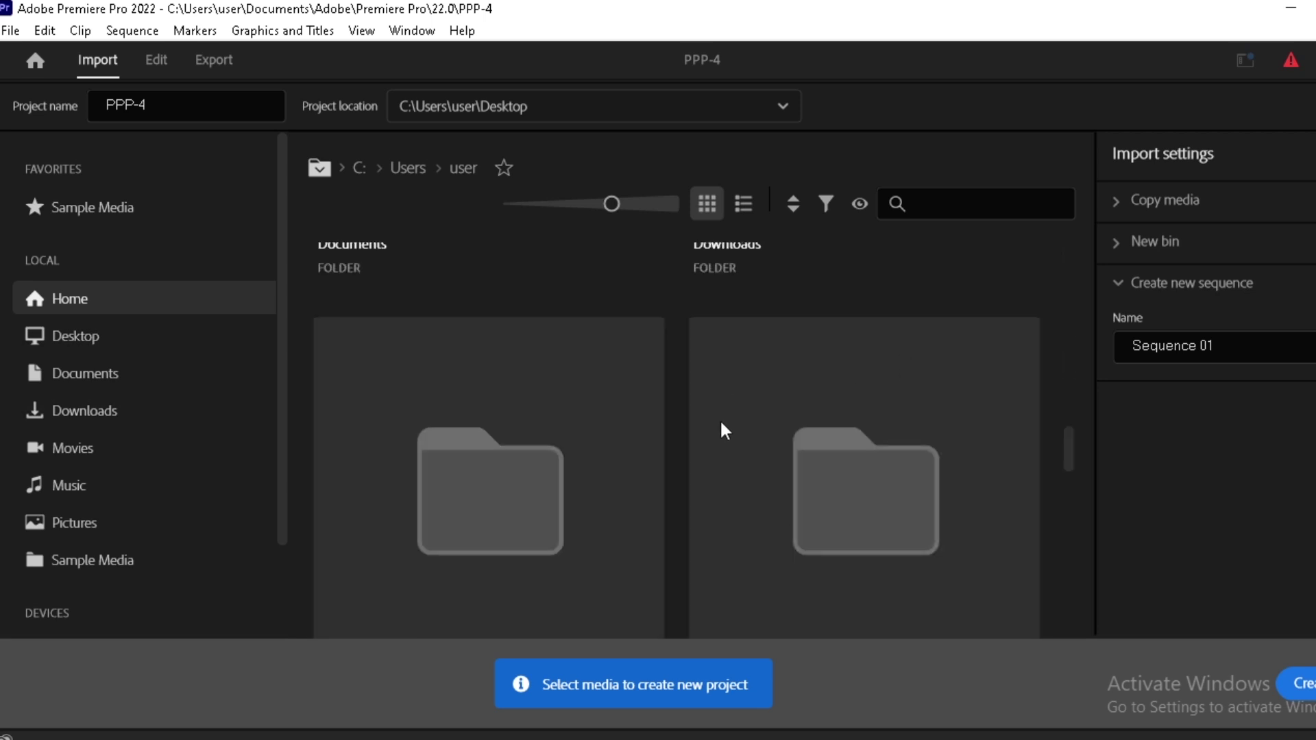
left_click(79, 343)
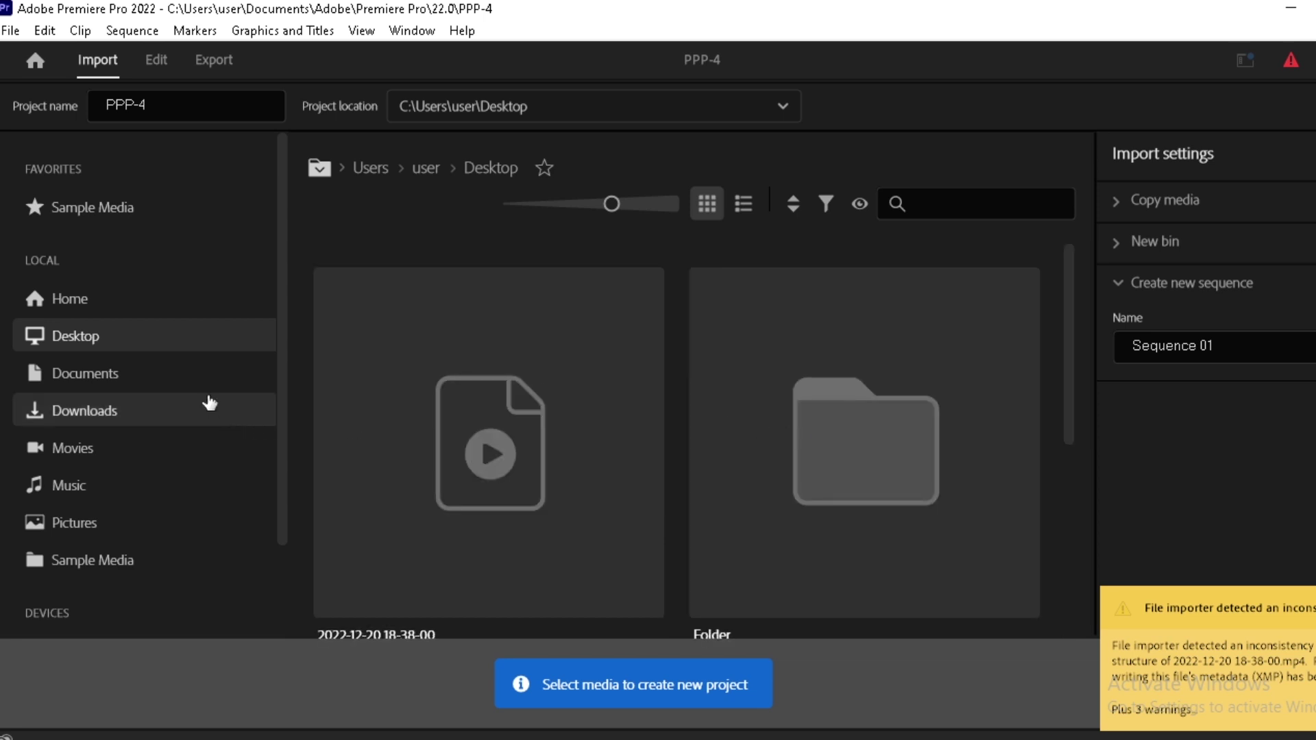
Open the local Documents location and look through its folders and image files
left_click(115, 378)
scroll(909, 379, "down", 10)
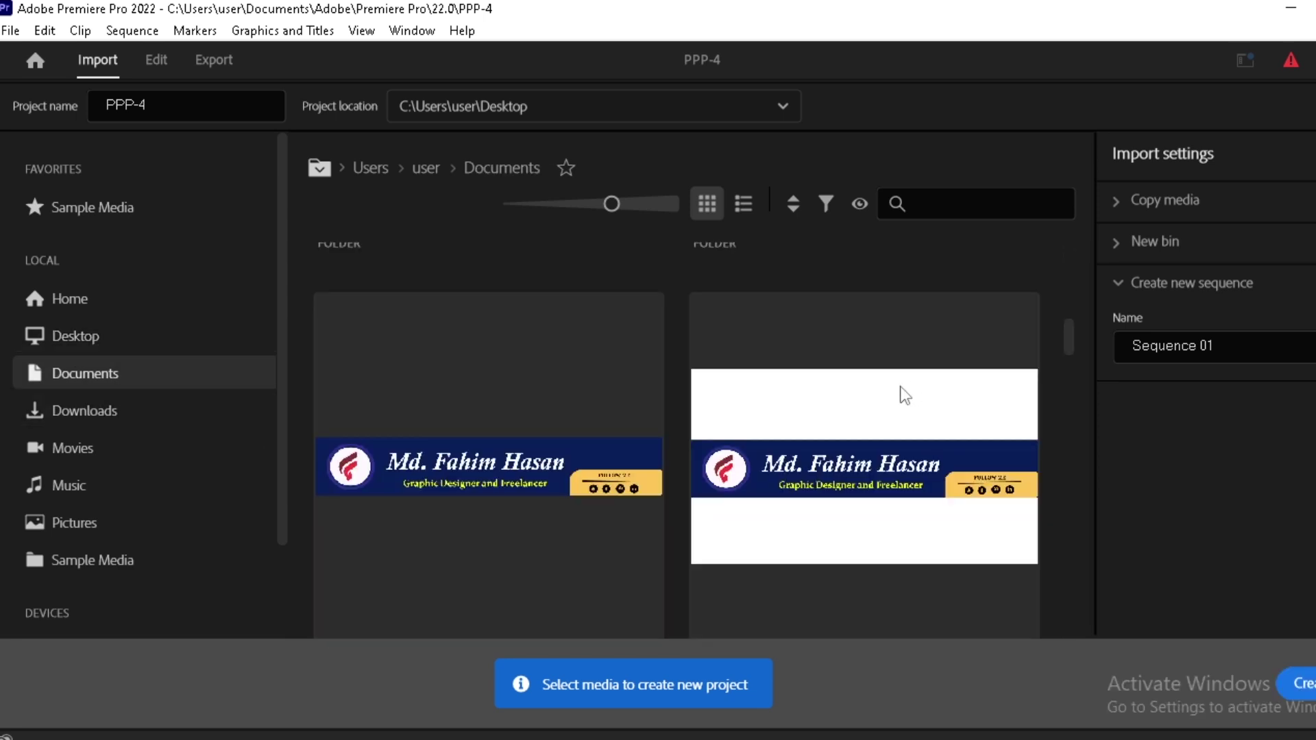
scroll(781, 497, "up", 5)
scroll(619, 454, "up", 3)
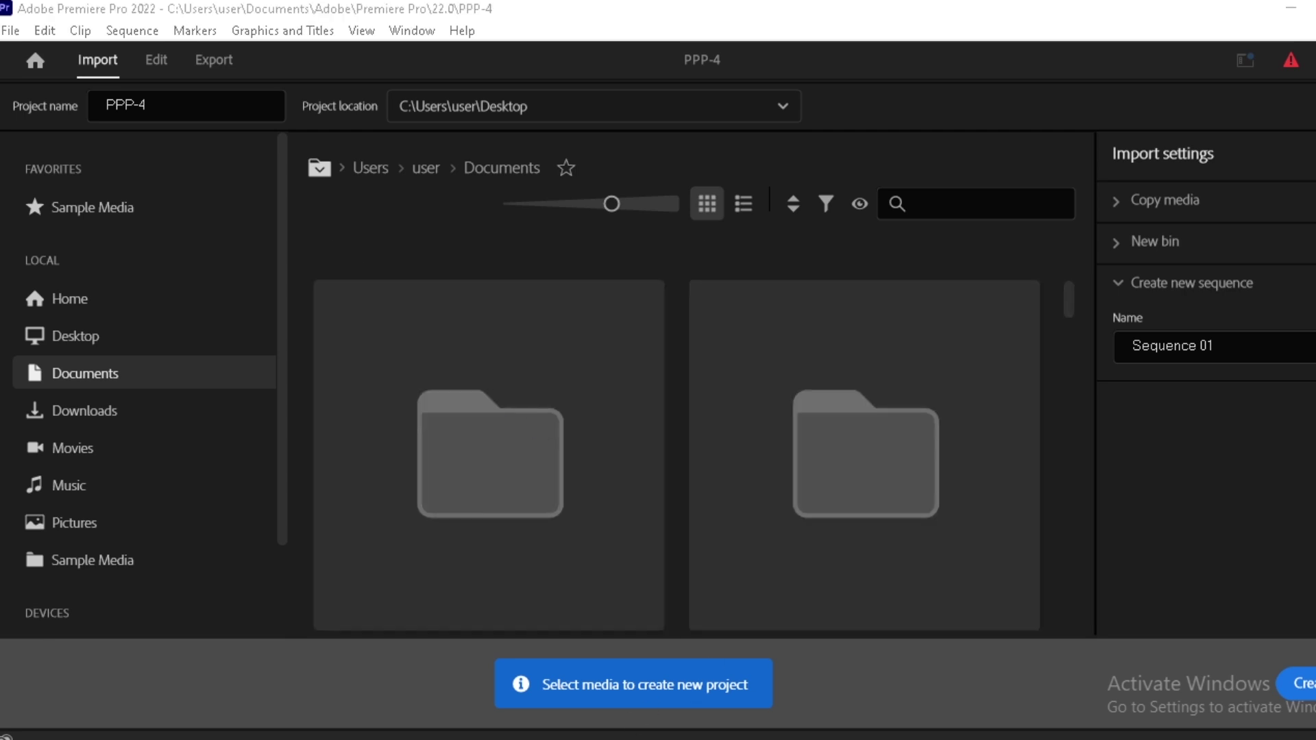
View the Quick access folders in File Explorer and minimize it to return to Premiere Pro
key("super+e")
left_click_drag(549, 24, 701, 37)
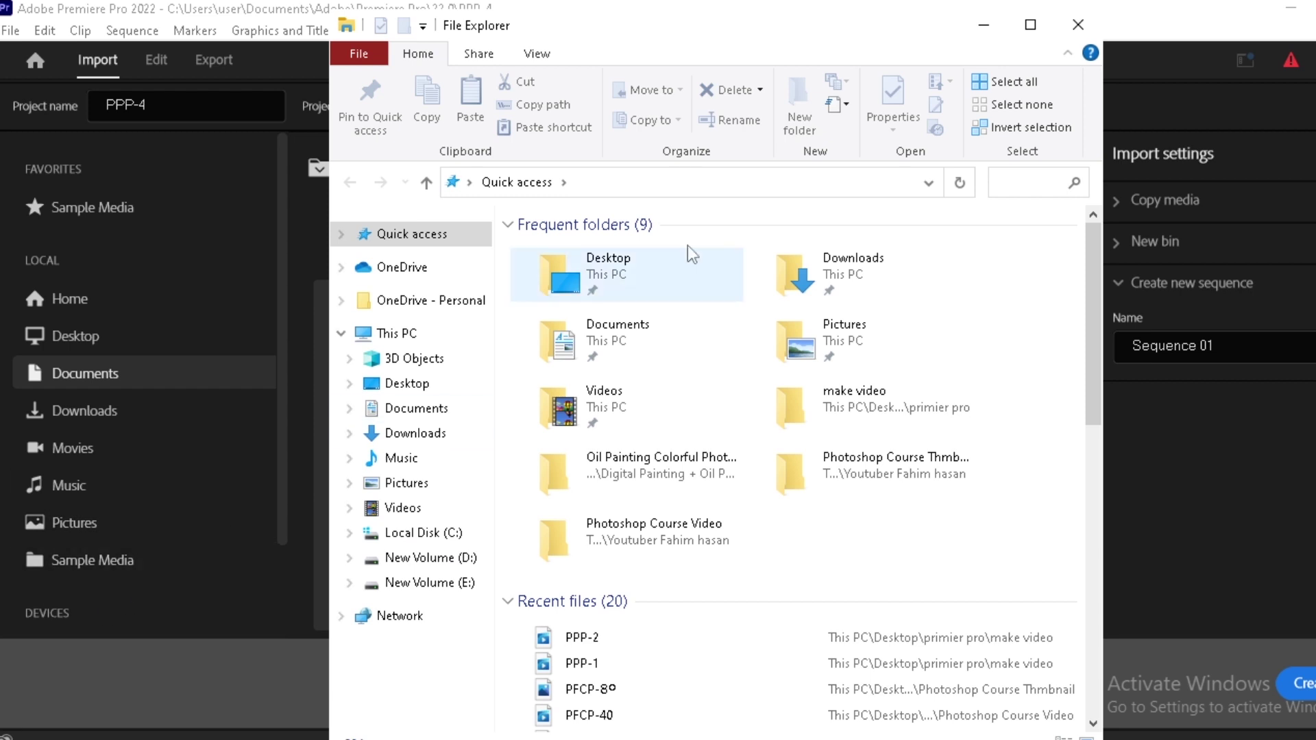
left_click(984, 25)
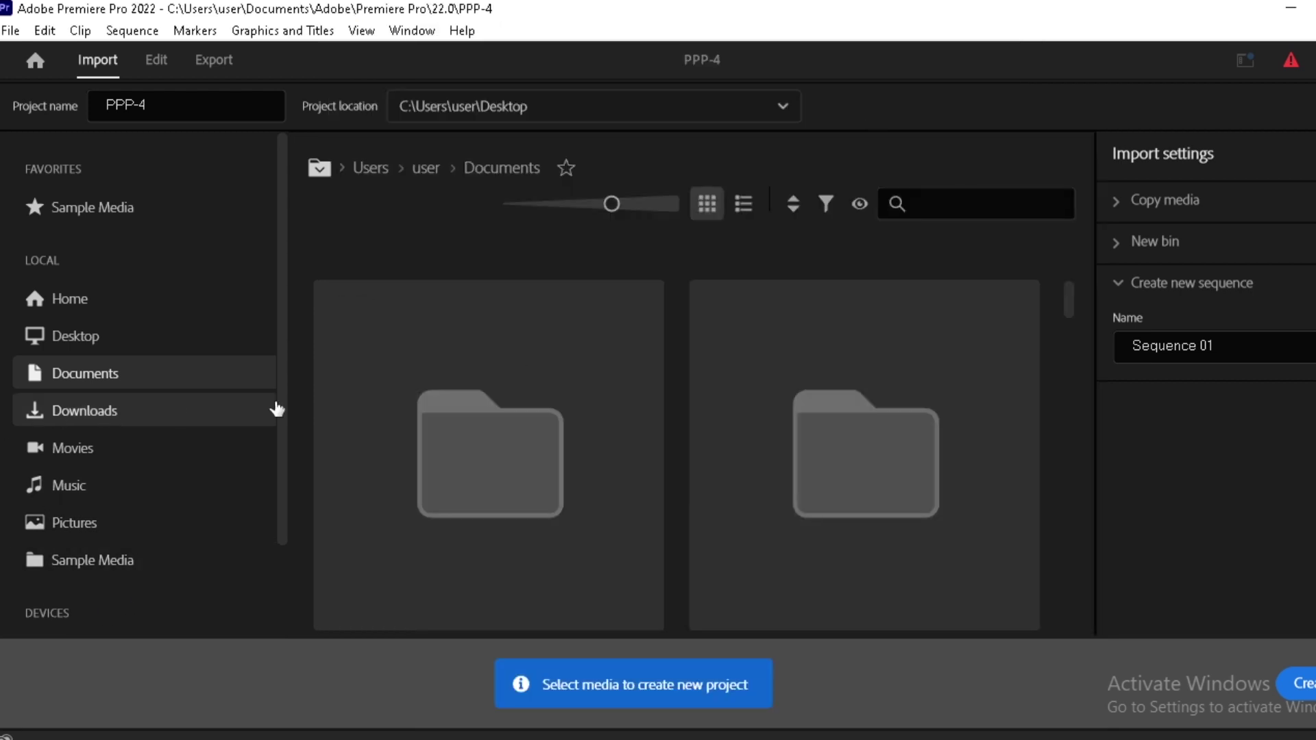
Look further through the Documents media and check the Downloads, Movies, Music and Pictures locations
scroll(795, 494, "down", 3)
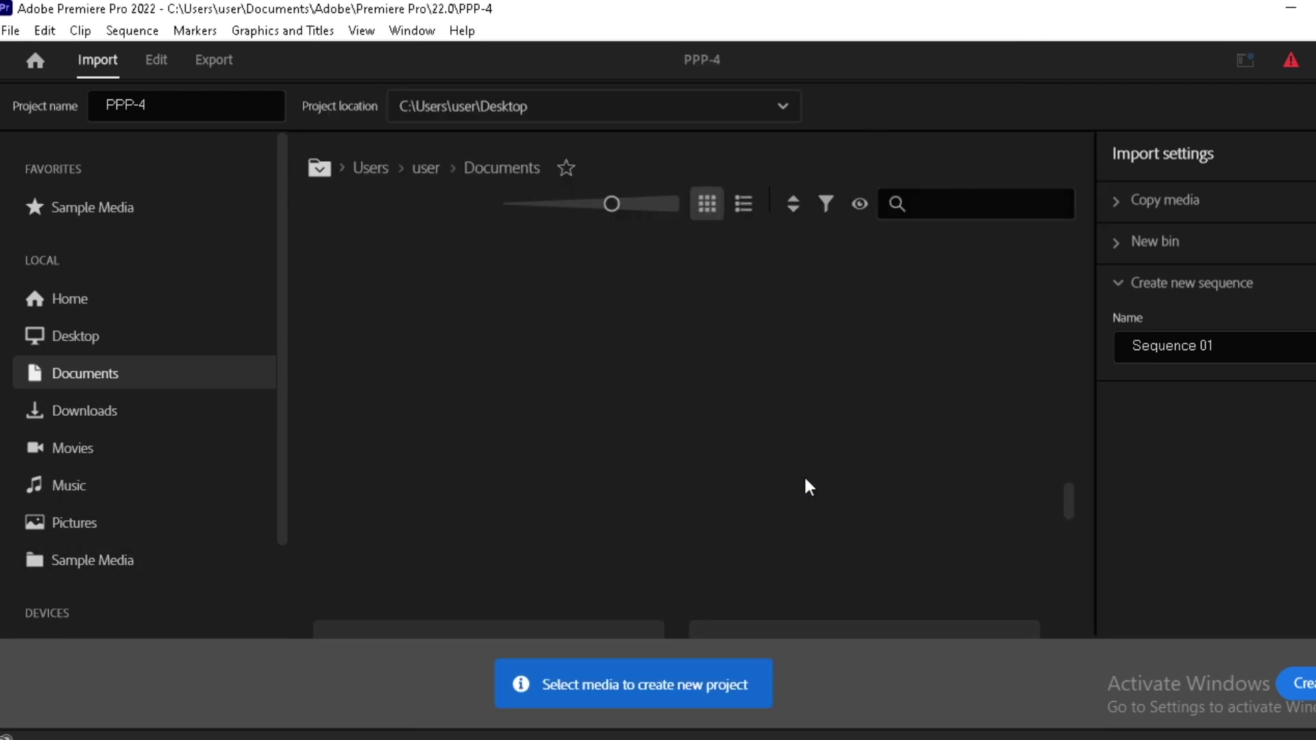
scroll(806, 487, "up", 3)
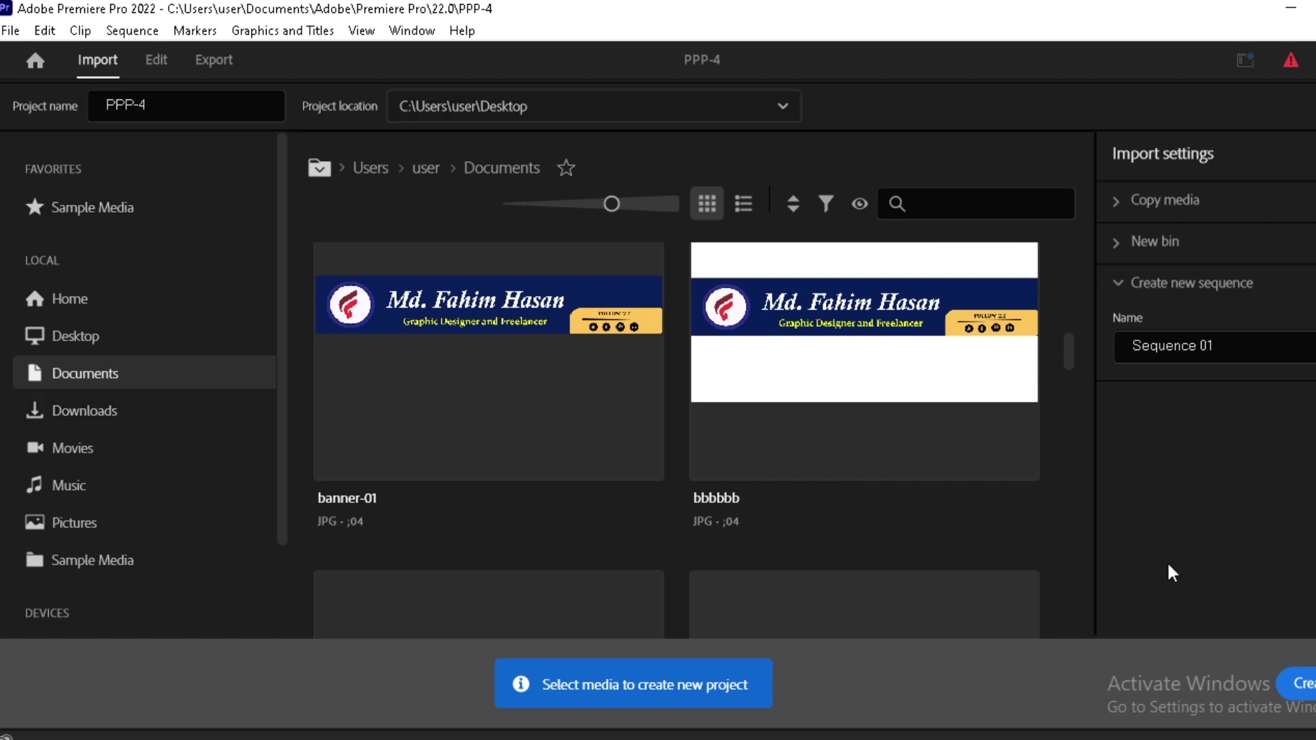
left_click(109, 425)
left_click(74, 453)
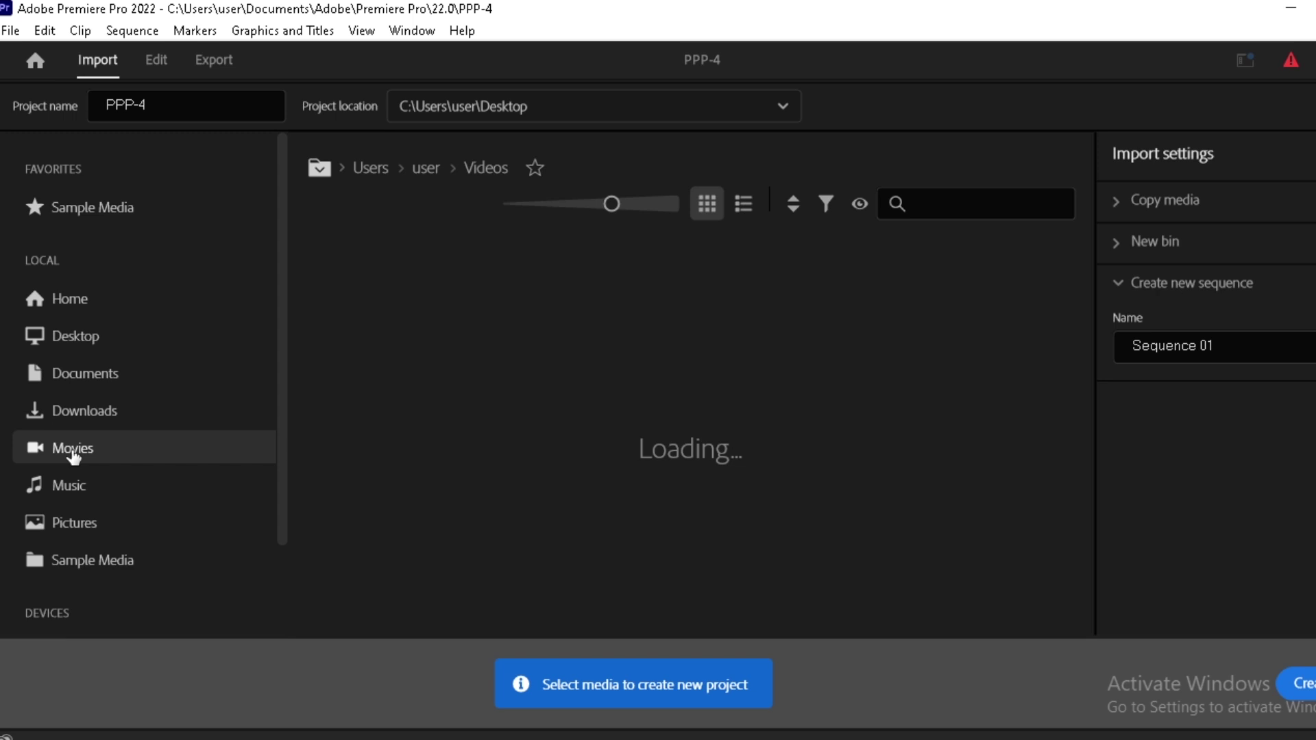
left_click(66, 487)
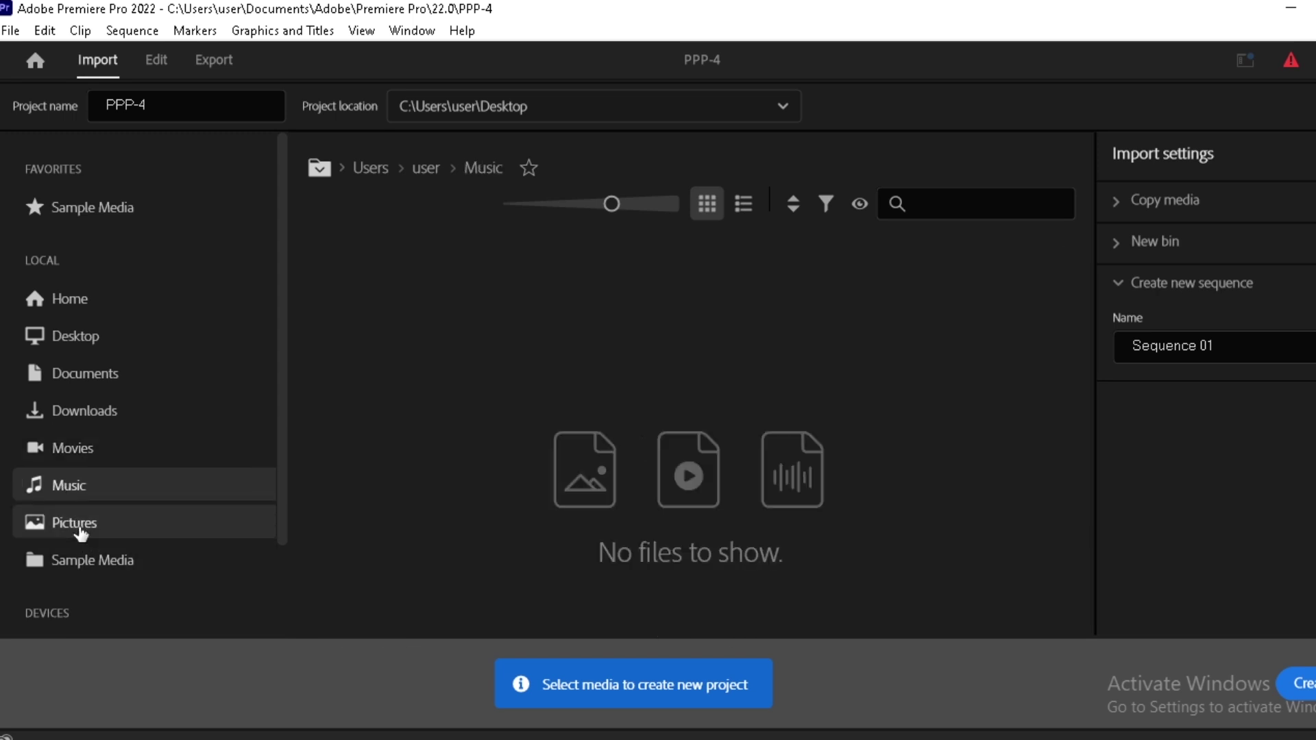
left_click(88, 523)
Open the local Sample Media folder and look through the Going Home project's footage clips
left_click(130, 568)
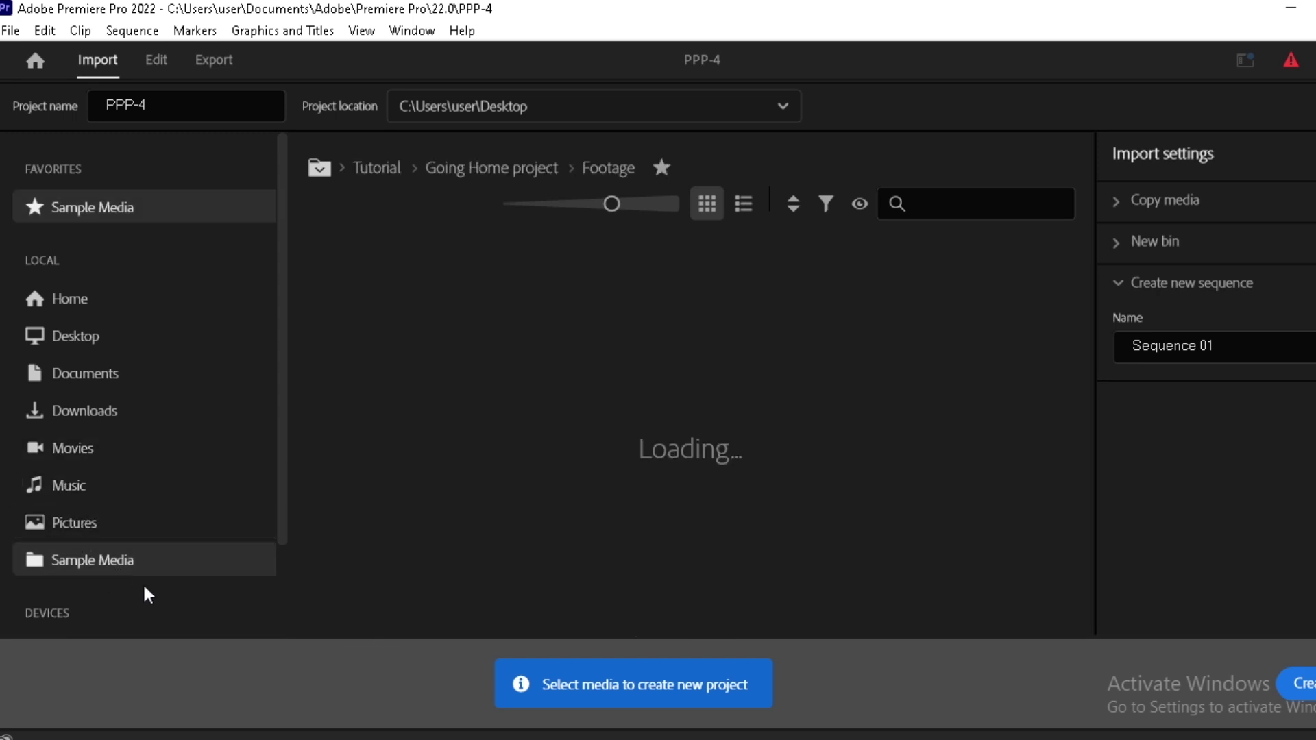
scroll(754, 521, "down", 3)
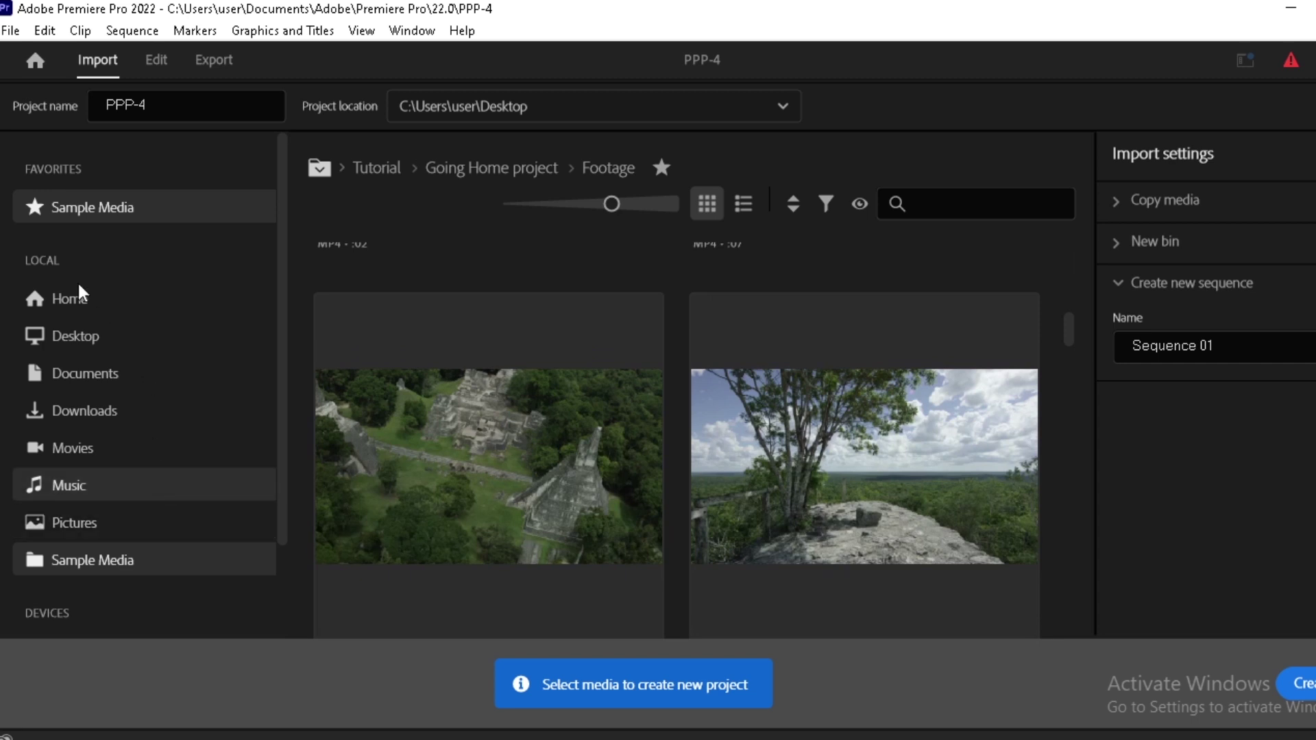
left_click(89, 573)
scroll(994, 411, "down", 10)
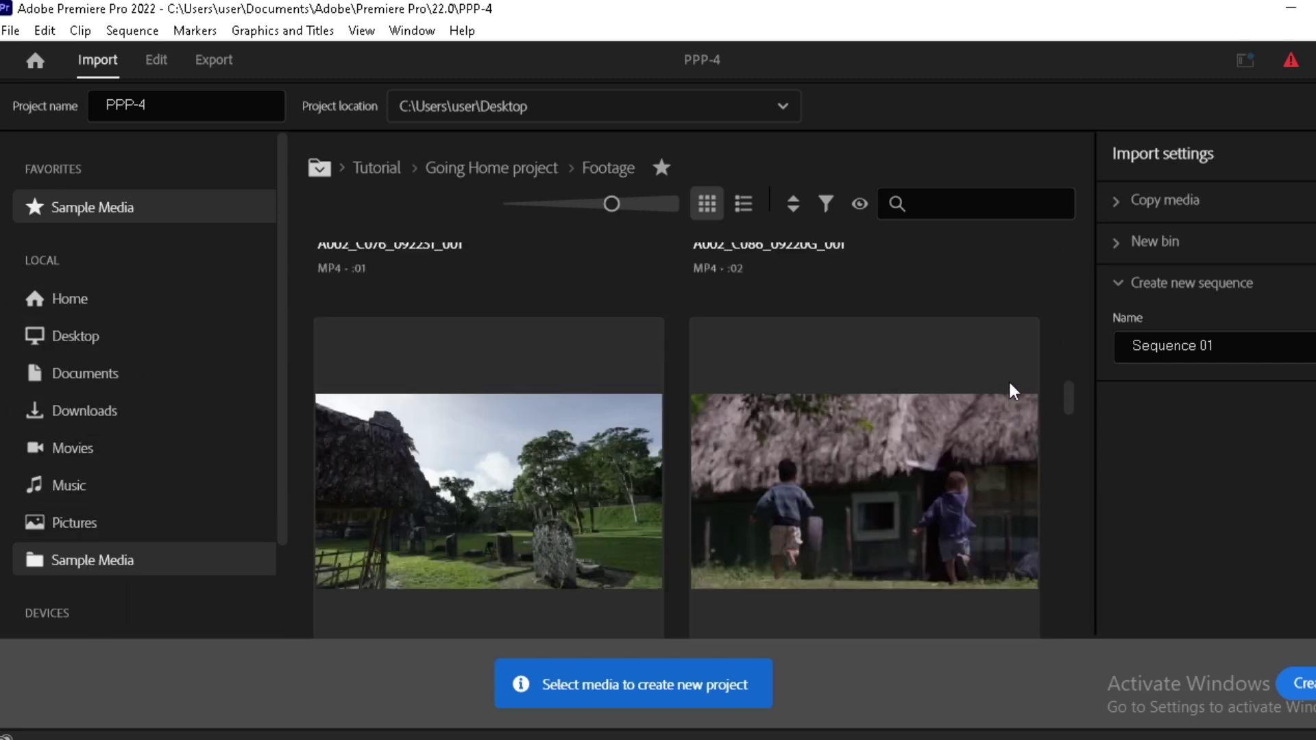
scroll(1034, 537, "up", 10)
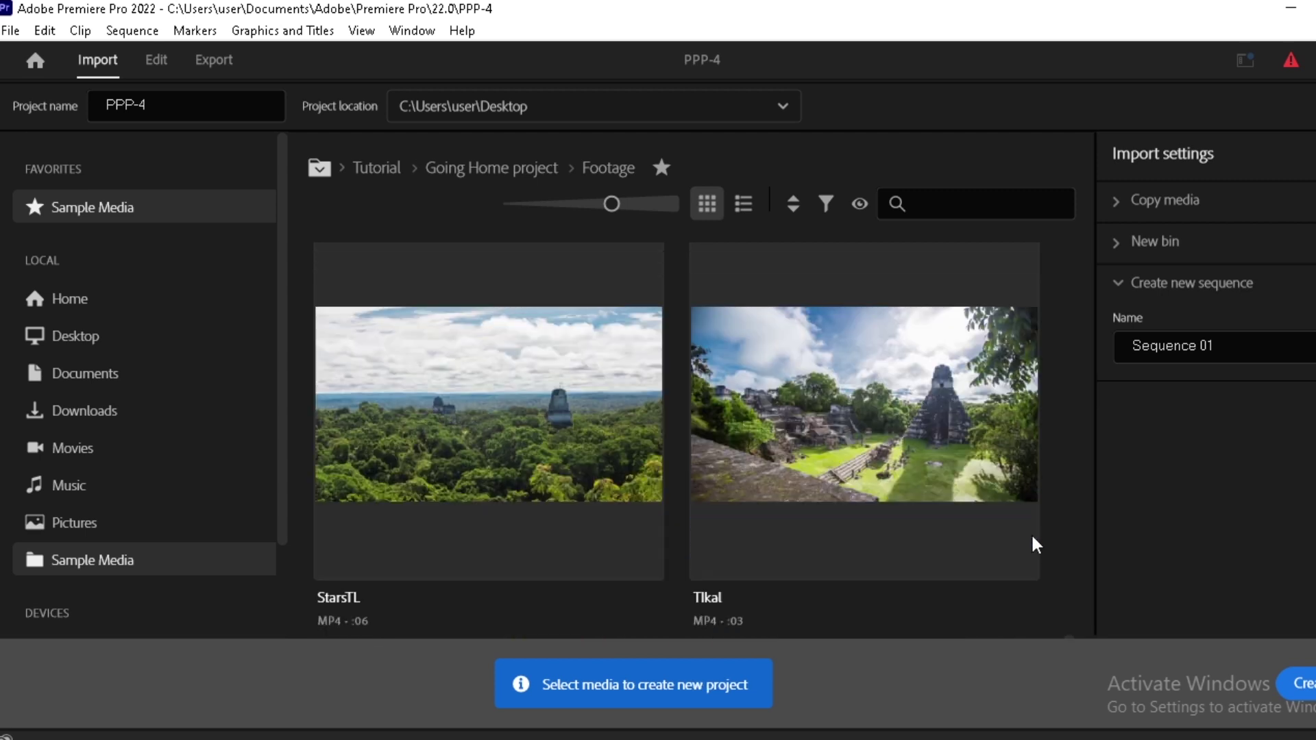